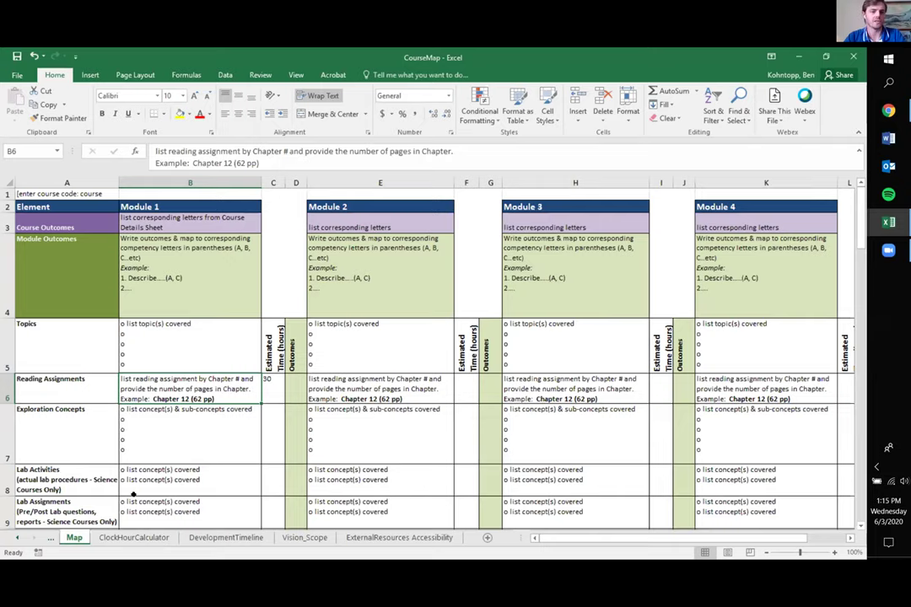
- Switch to the CourseDetails sheet of the CourseMap workbook
left_click(51, 537)
left_click(80, 537)
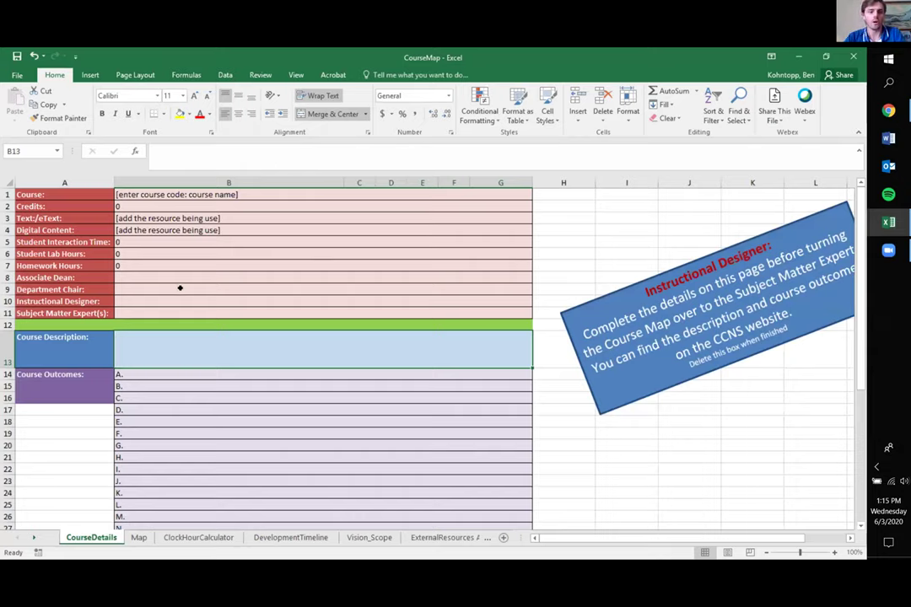
scroll(169, 333, "down", 1)
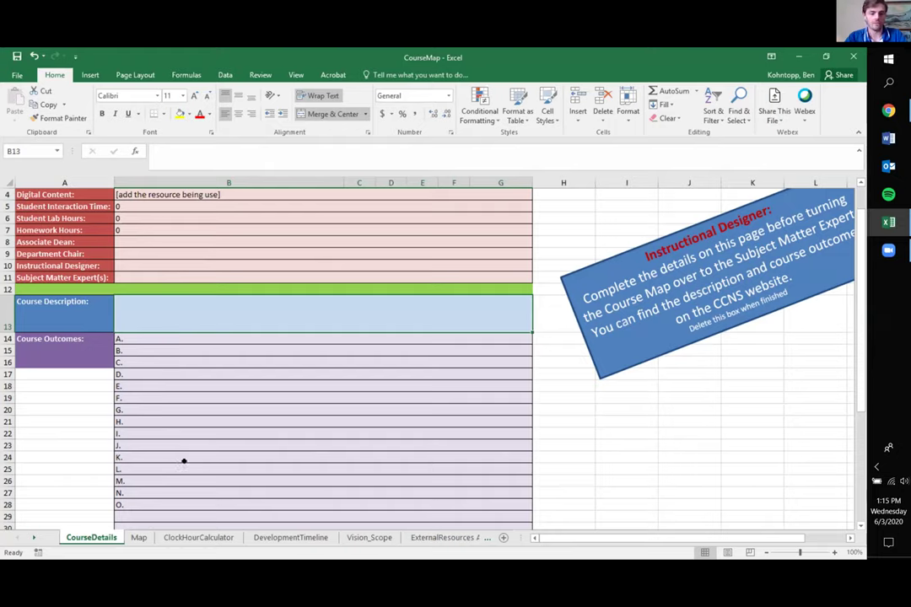
left_click(139, 537)
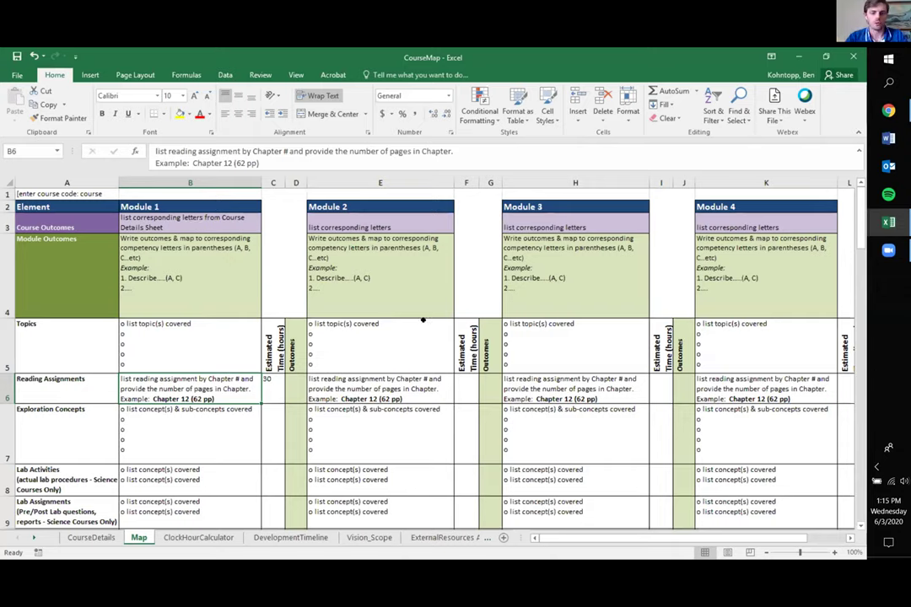
- Zoom the Map sheet in and return to A1, showing Element labels and Module 1–2 headers
left_click(834, 553)
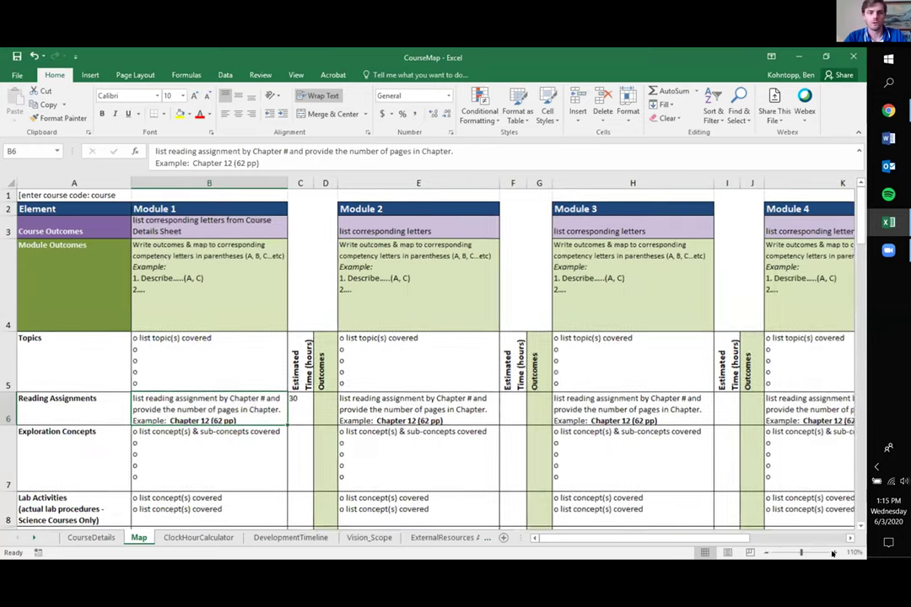
left_click(833, 553)
left_click(834, 553)
left_click(833, 553)
left_click(834, 552)
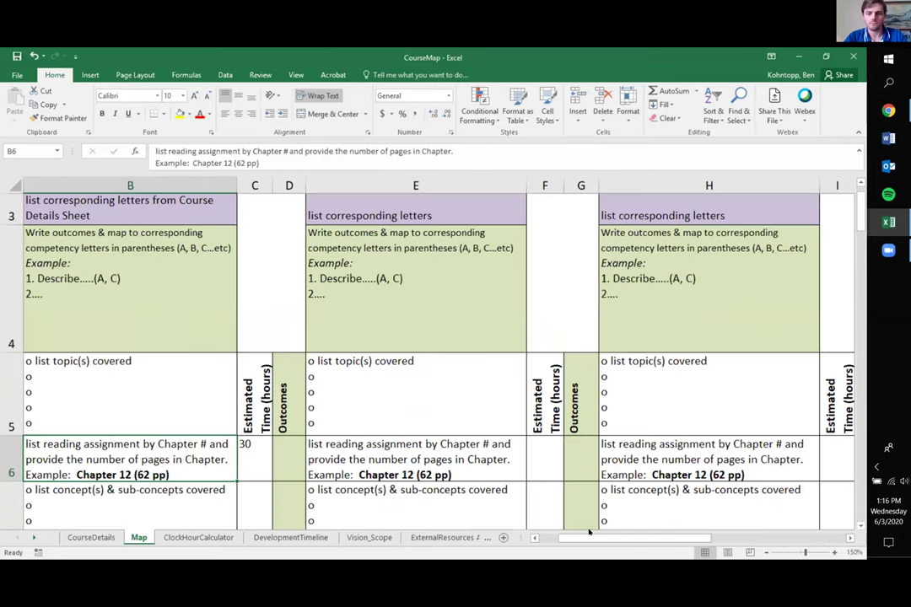
left_click_drag(588, 537, 567, 538)
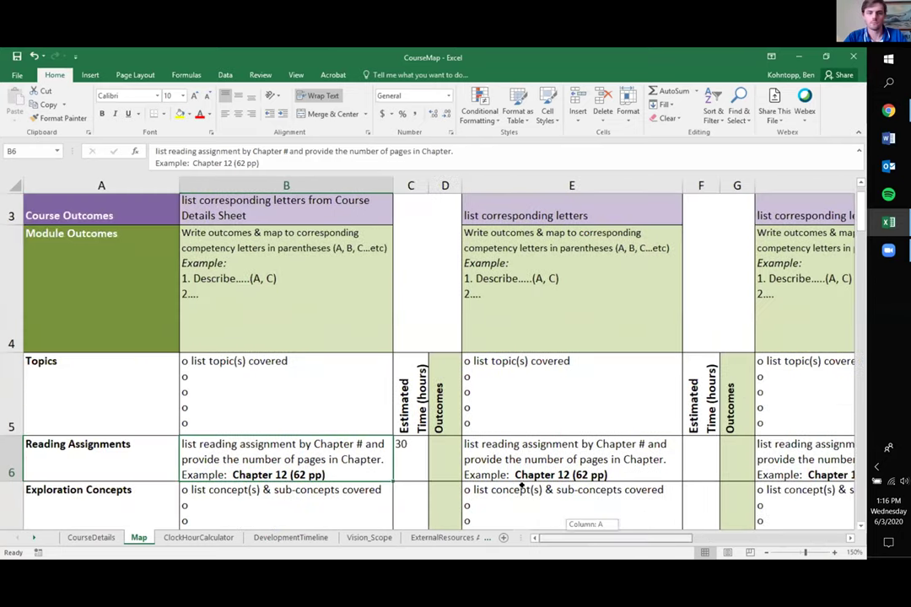
scroll(522, 484, "up", 1)
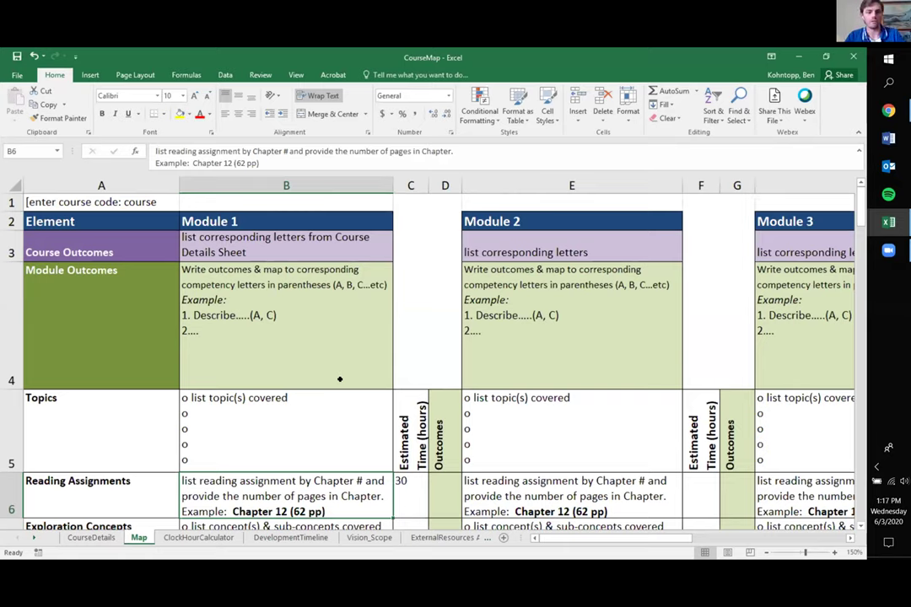
left_click(227, 363)
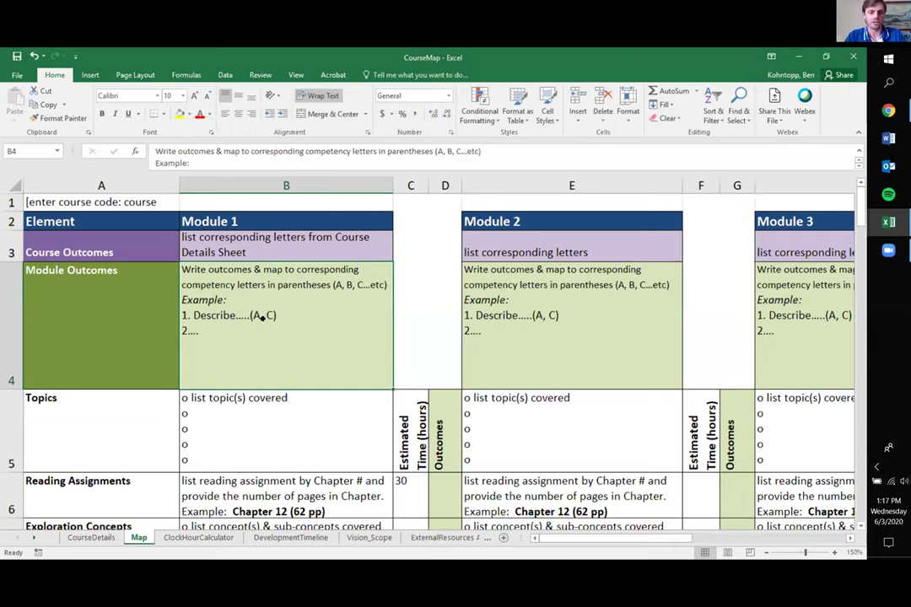
left_click(91, 538)
left_click(139, 538)
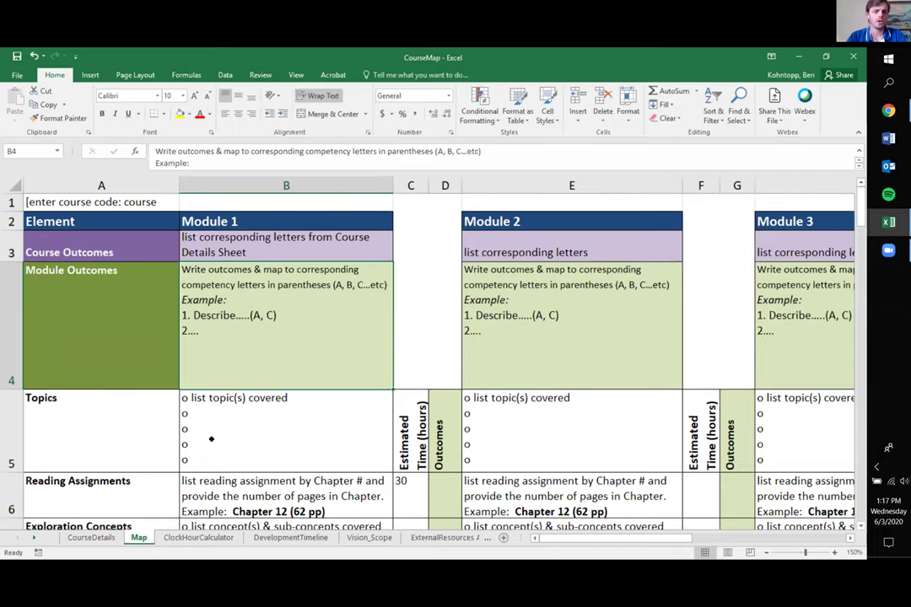
scroll(267, 358, "down", 1)
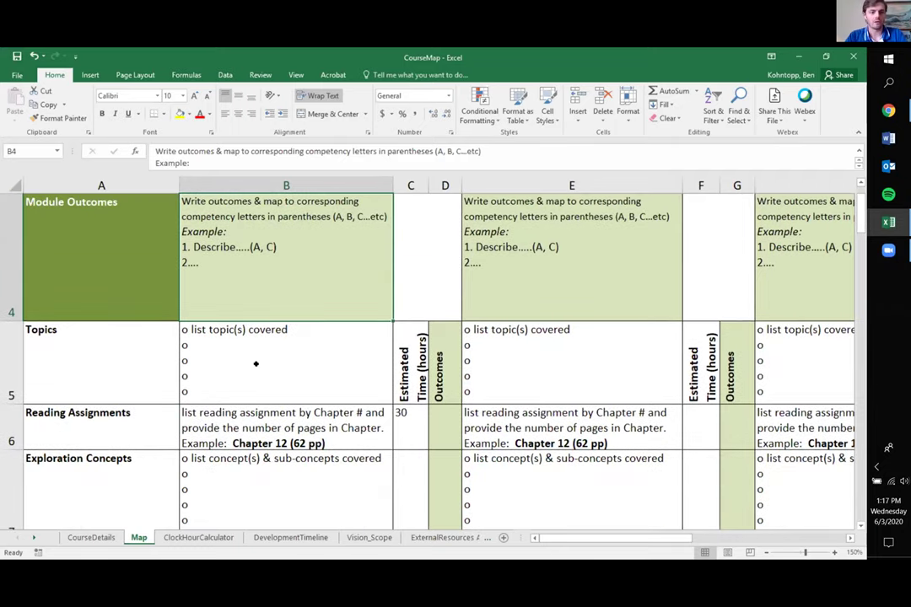
left_click(258, 364)
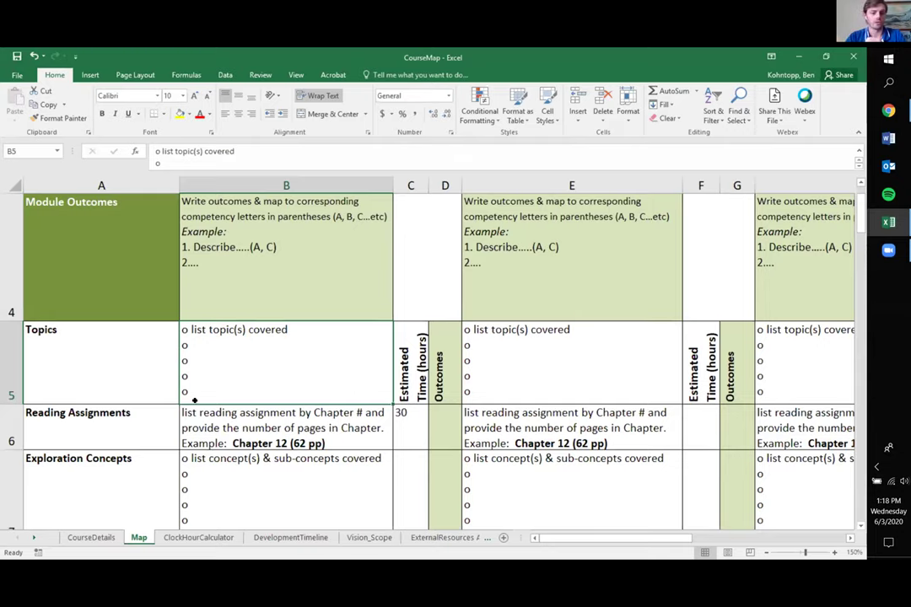
left_click(211, 429)
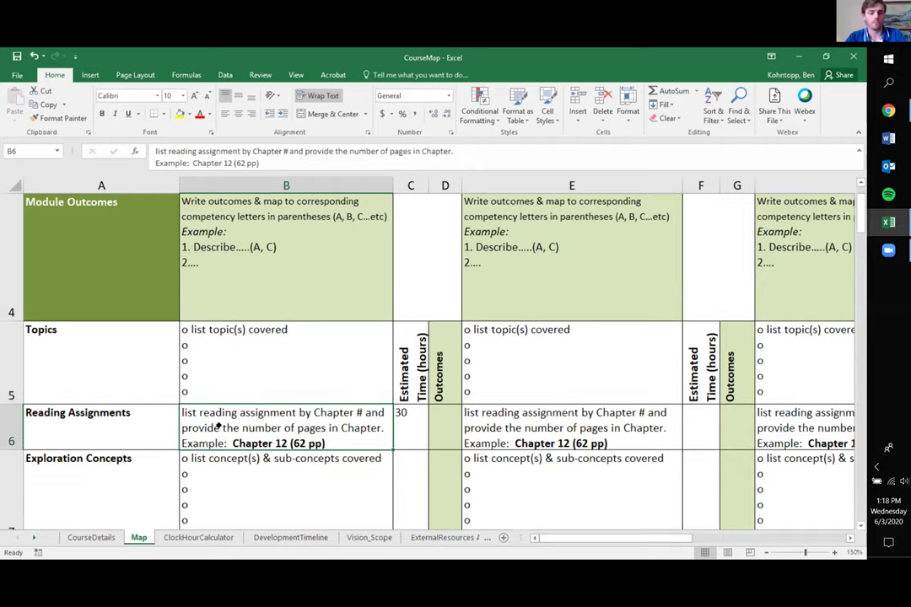
scroll(217, 425, "down", 1)
scroll(223, 427, "up", 1)
scroll(226, 426, "down", 1)
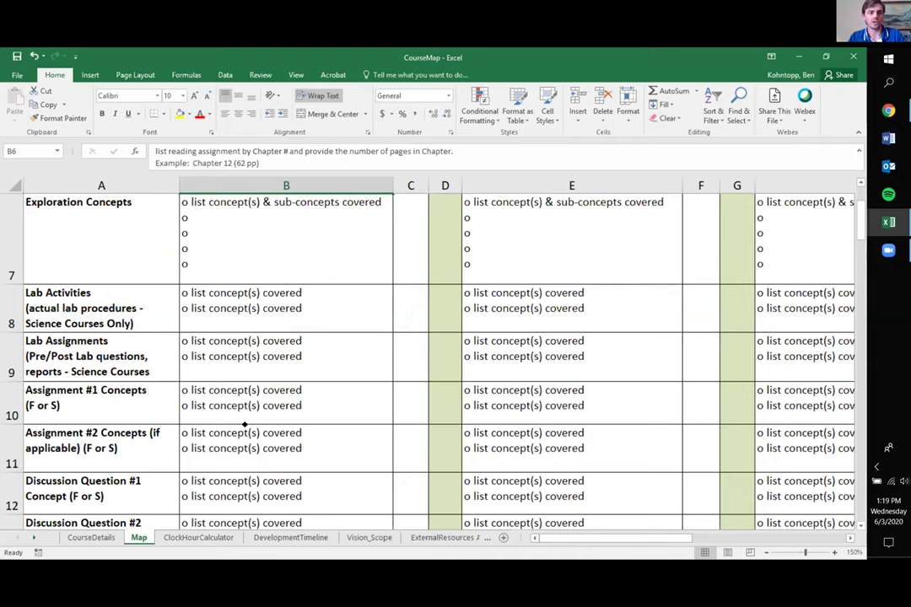
scroll(193, 453, "up", 1)
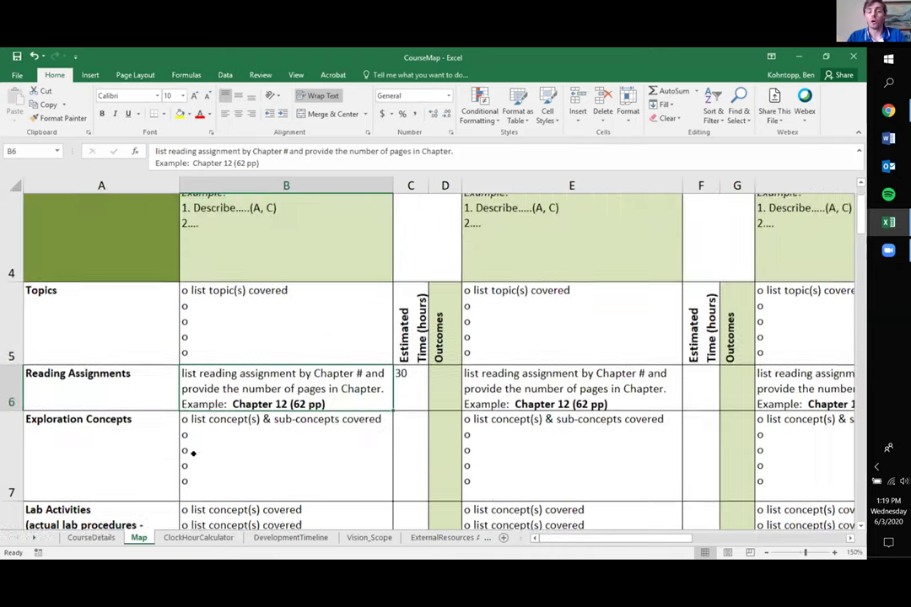
scroll(217, 472, "down", 1)
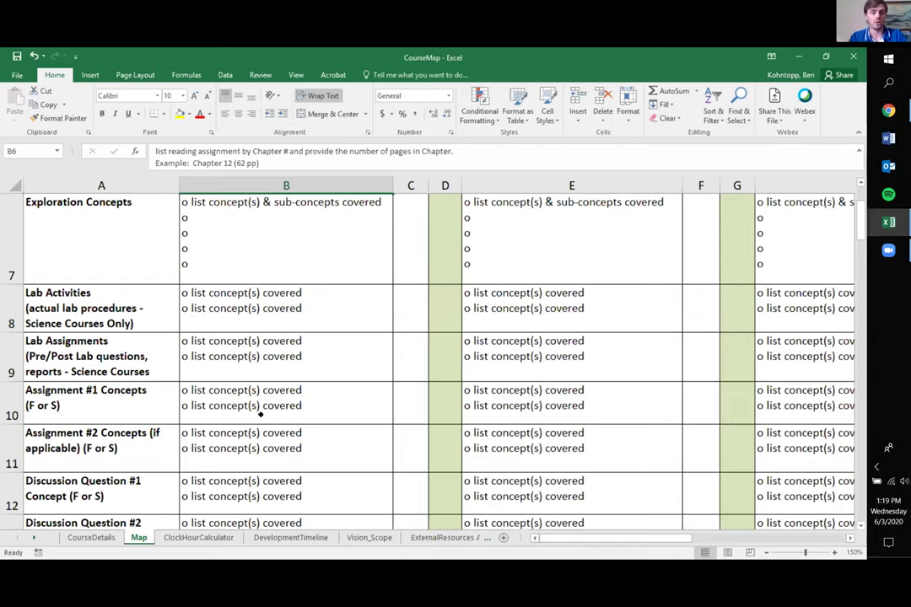
scroll(257, 414, "up", 3)
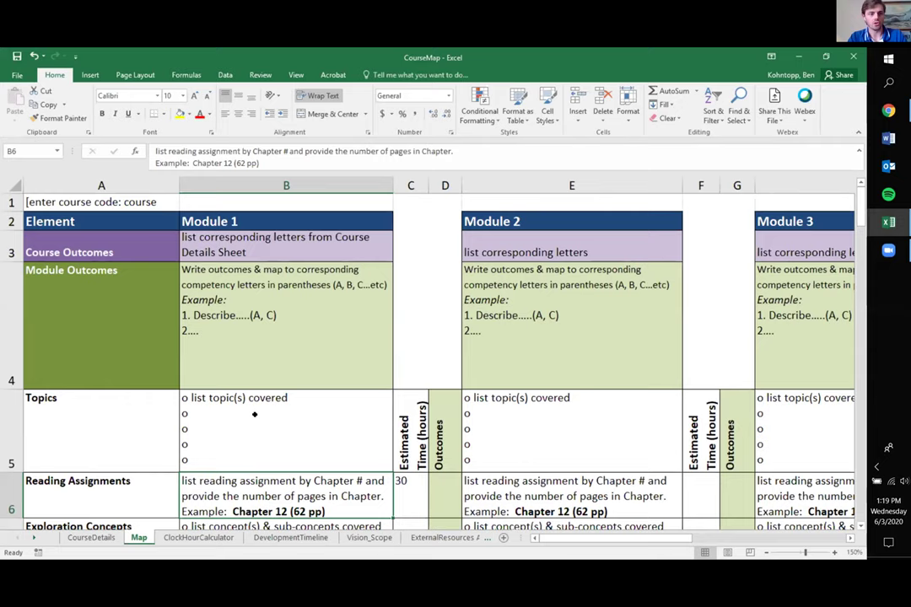
scroll(169, 368, "down", 1)
scroll(203, 304, "up", 1)
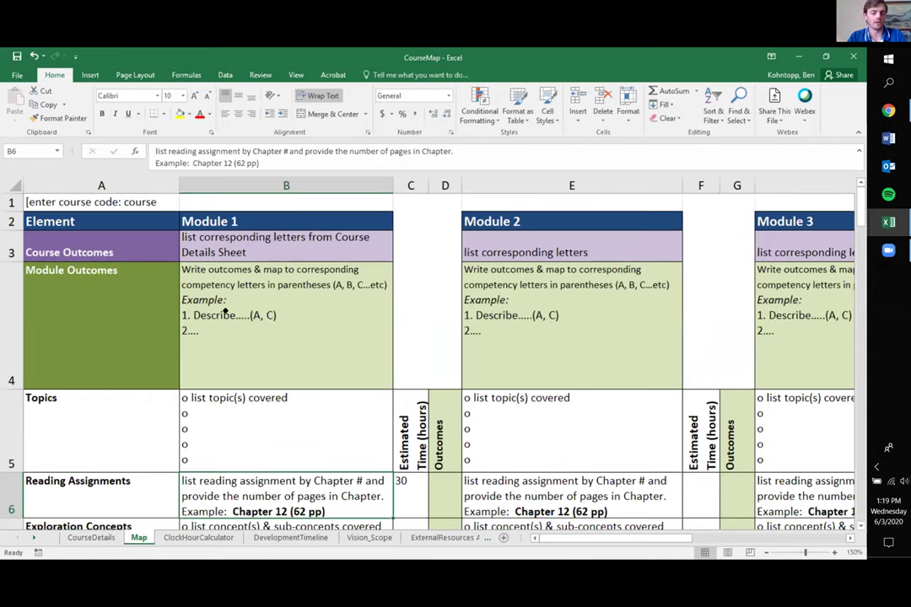
scroll(261, 339, "down", 1)
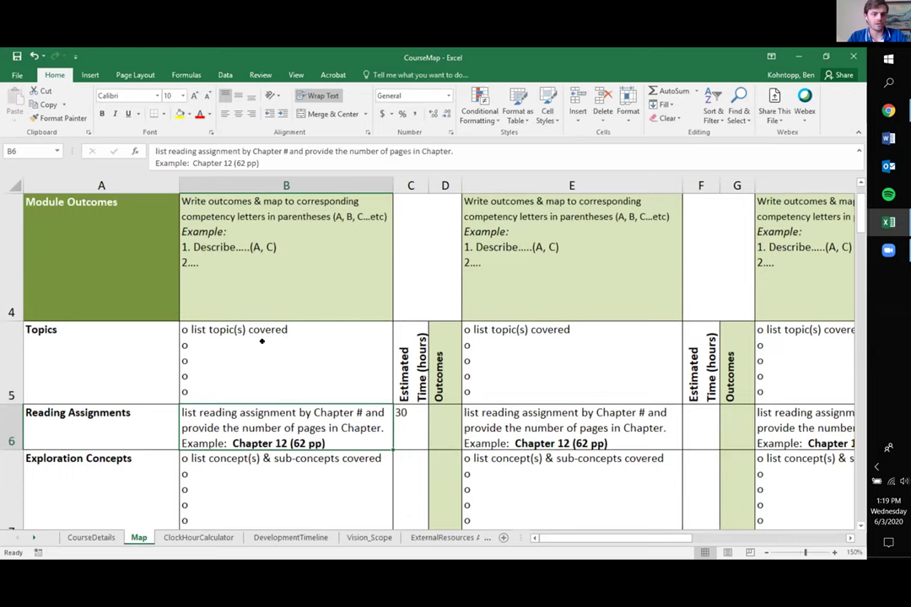
scroll(263, 340, "down", 1)
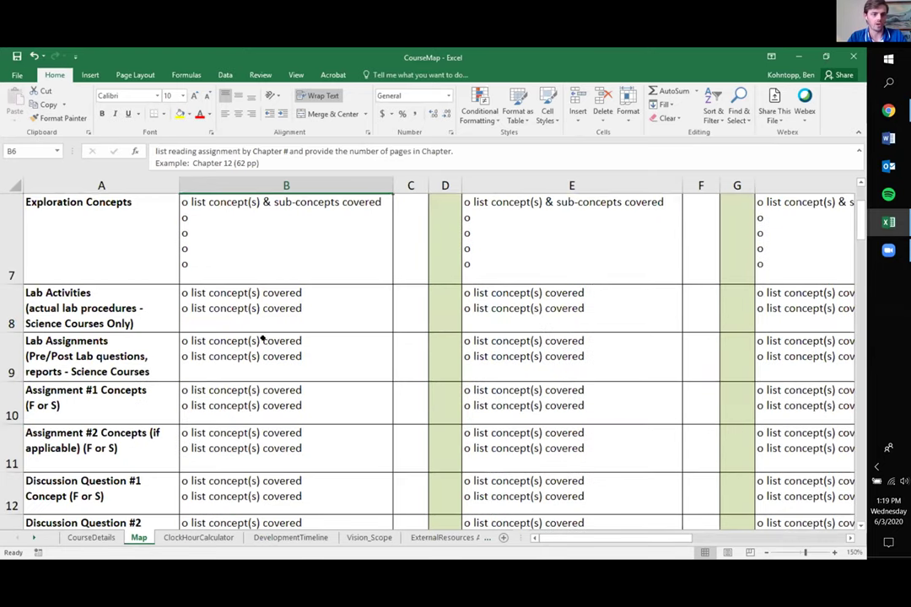
scroll(237, 371, "down", 1)
scroll(237, 371, "down", 1)
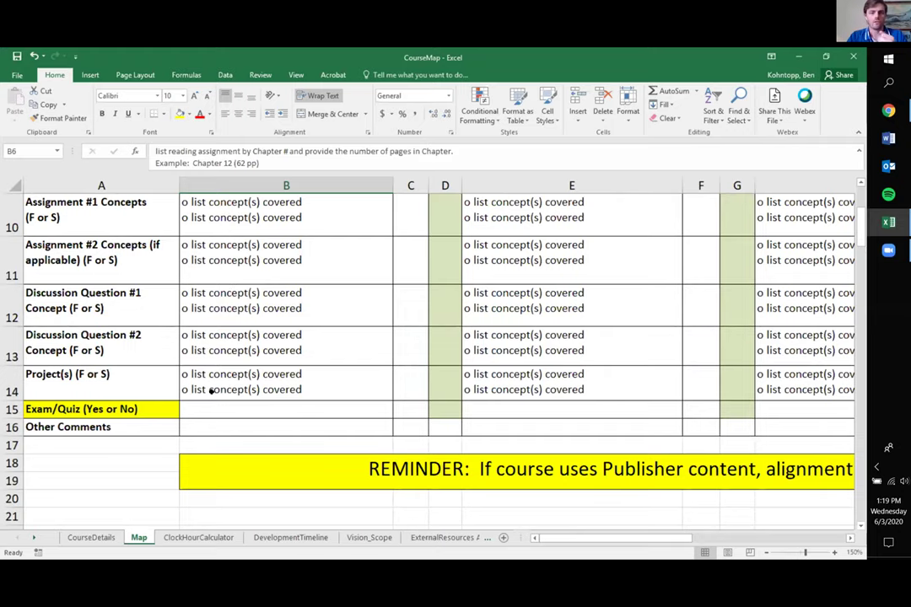
scroll(211, 392, "up", 2)
scroll(212, 391, "up", 1)
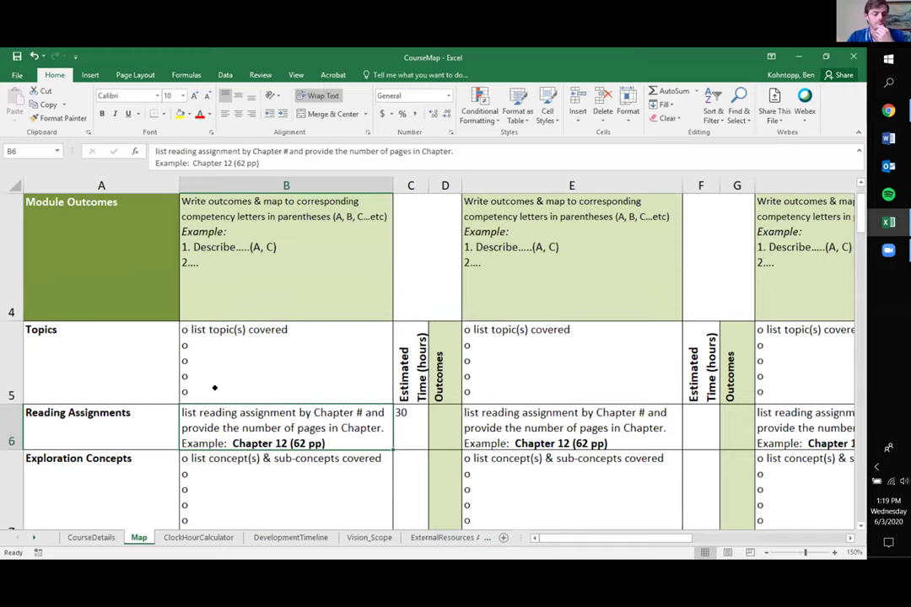
scroll(213, 387, "up", 1)
scroll(219, 387, "down", 1)
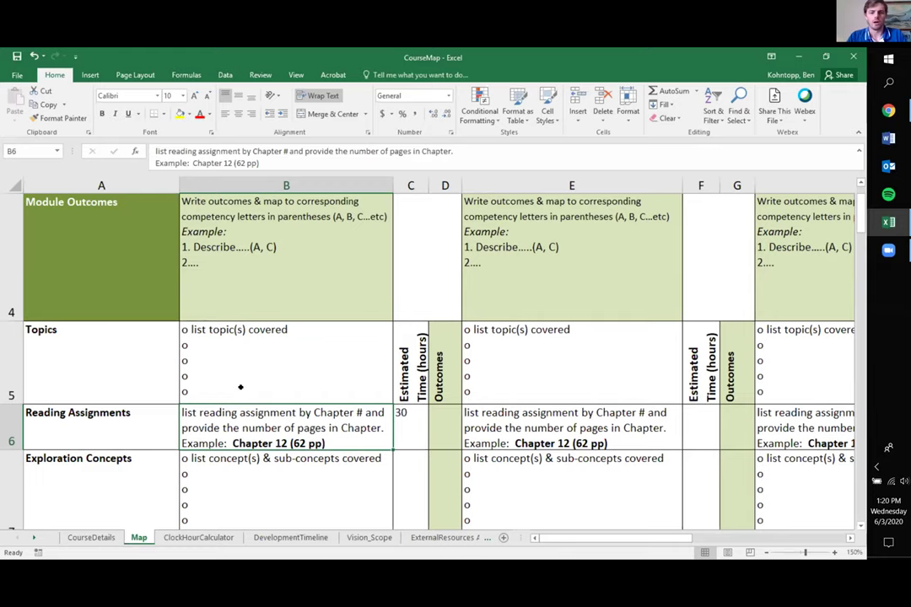
scroll(271, 380, "down", 1)
scroll(393, 425, "up", 1)
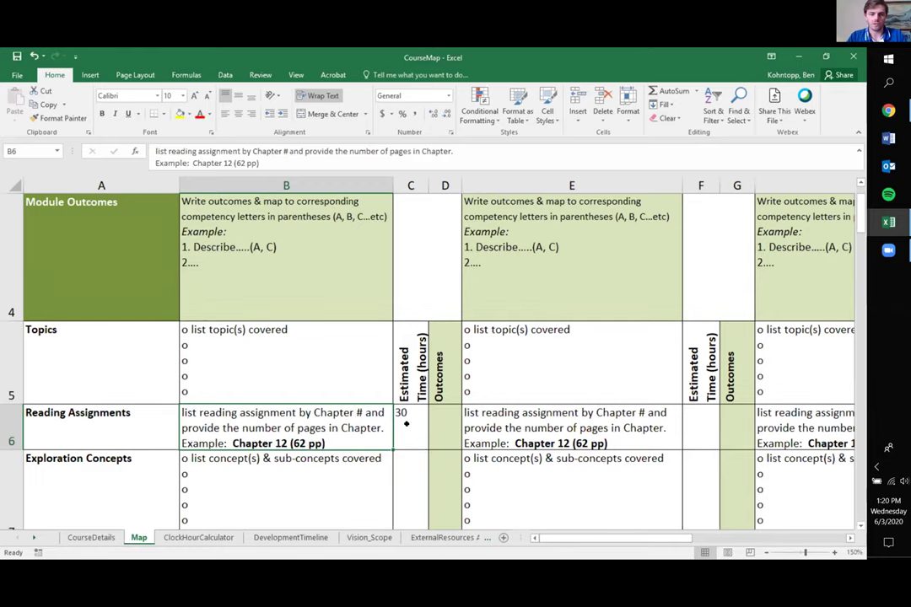
- Check the 30 estimated reading hours value on the Map sheet
left_click(401, 425)
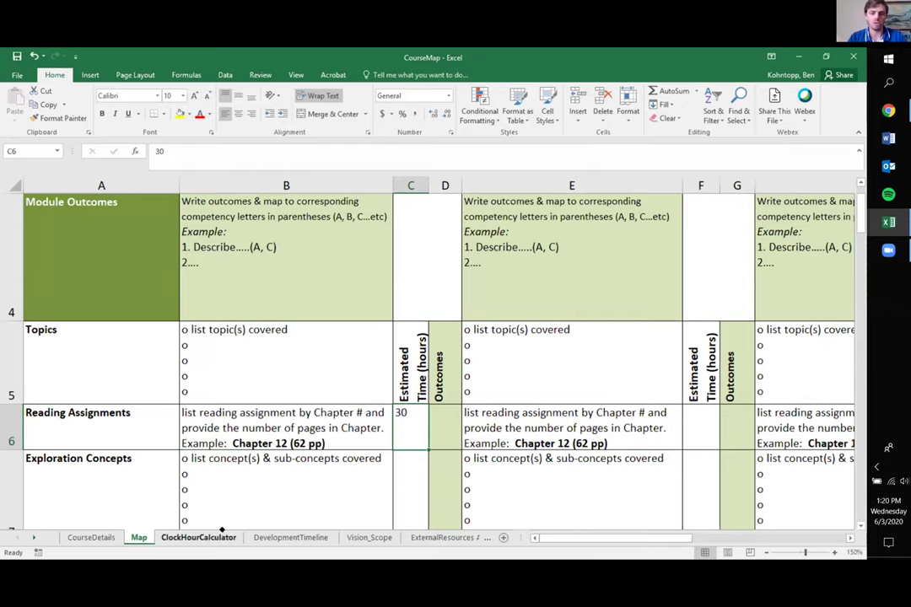
scroll(354, 437, "down", 1)
scroll(406, 460, "up", 1)
- Enter 2 Exploration Concepts hours in C7, then view the ClockHourCalculator sheet
left_click(405, 460)
scroll(404, 459, "down", 1)
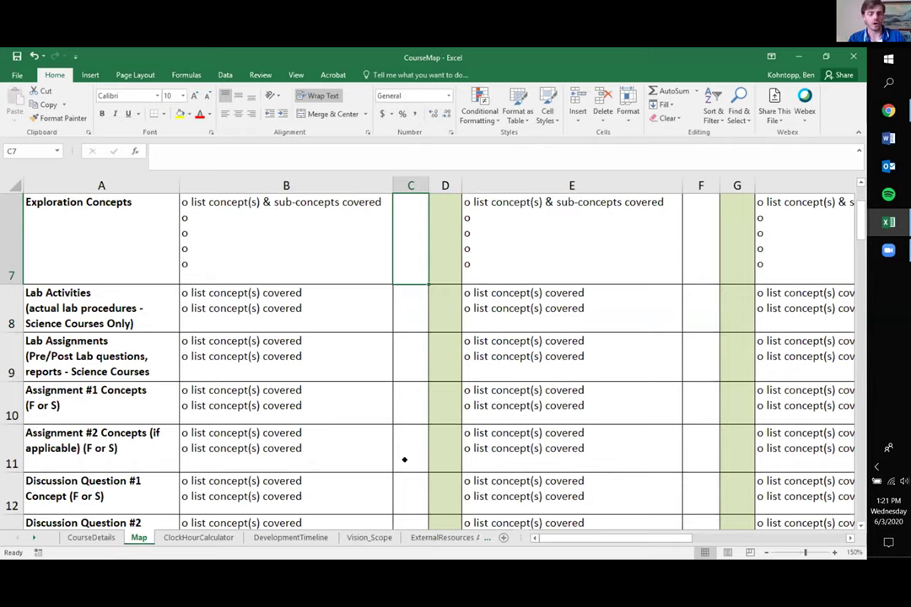
type("2")
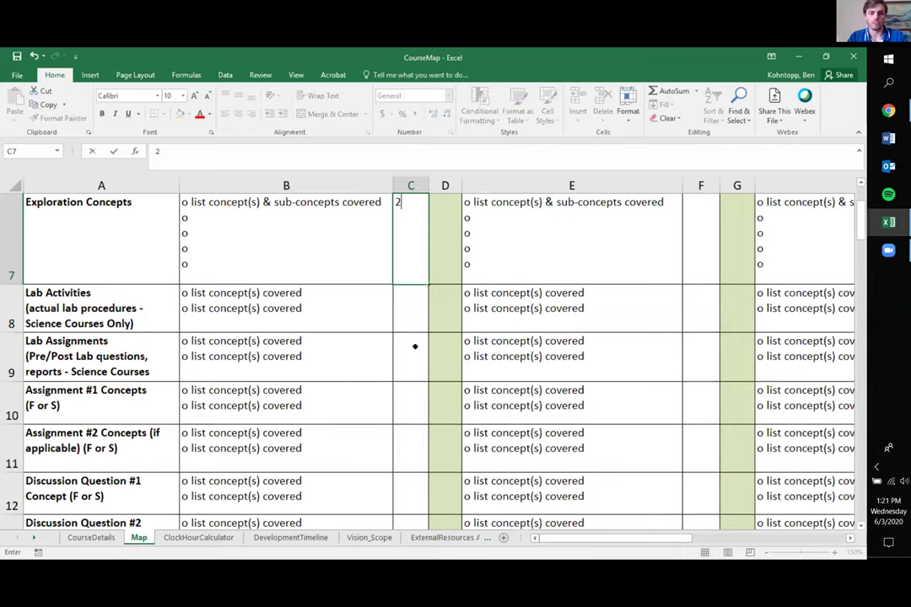
left_click(393, 402)
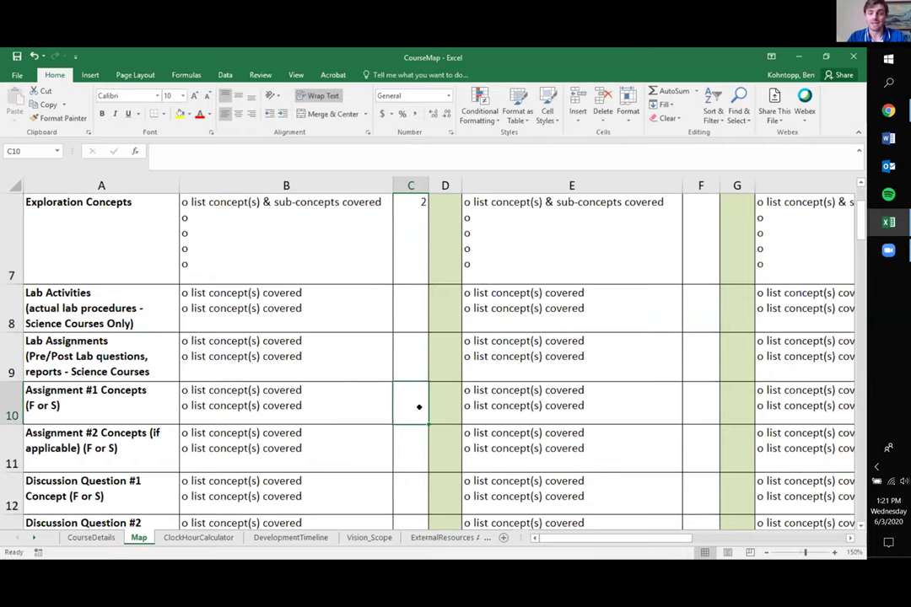
left_click(409, 439)
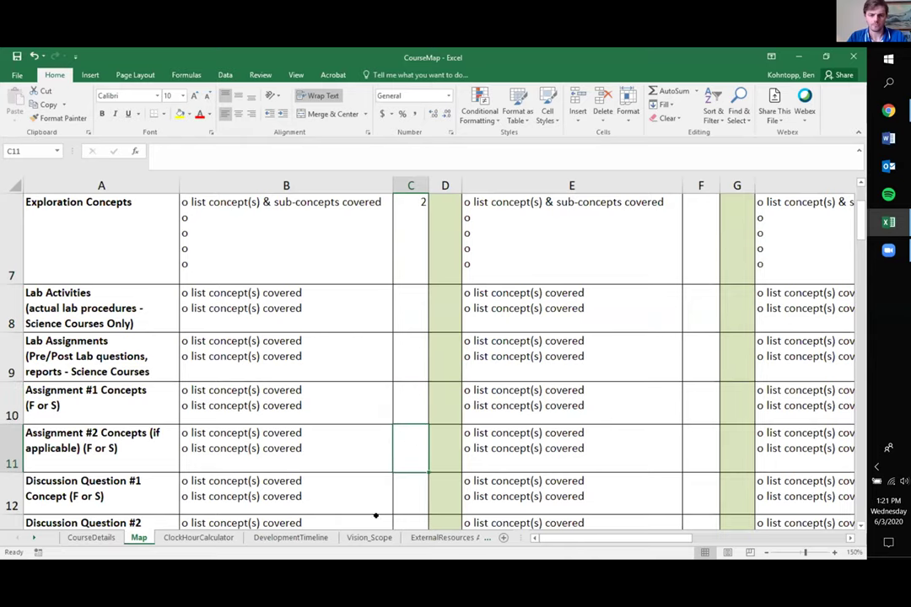
left_click(225, 534)
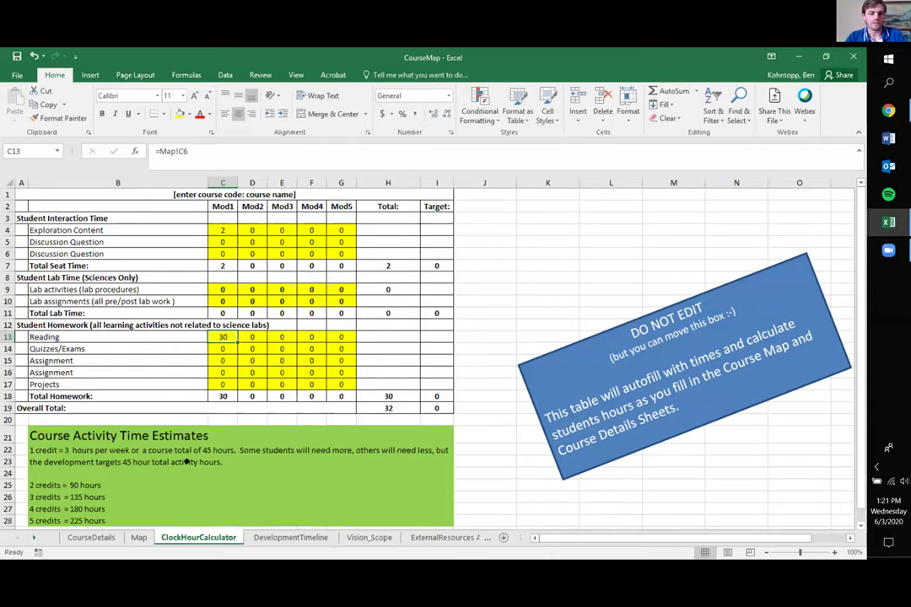
- Return to the Map sheet after checking the ClockHourCalculator totals
left_click(142, 538)
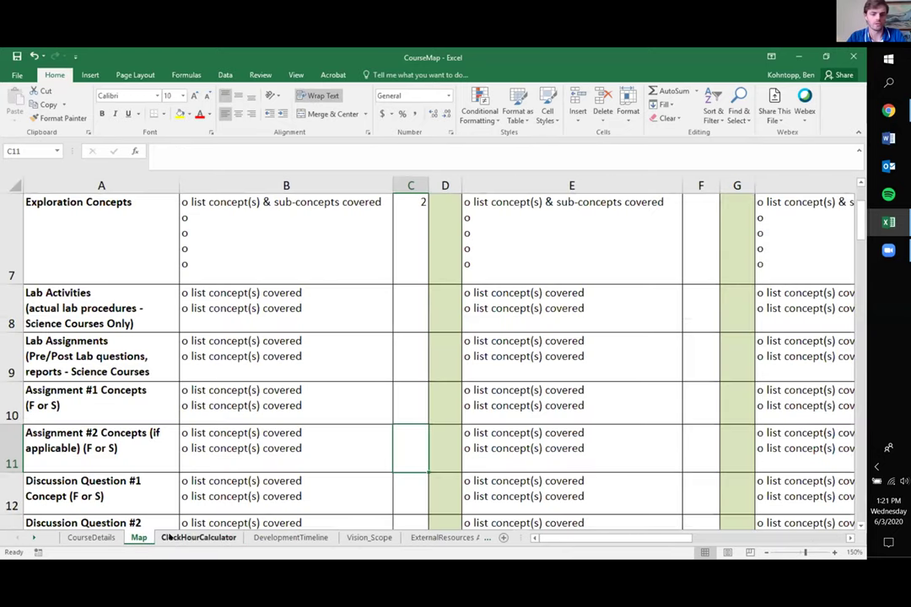
- Show the CourseMap template's ExternalResources Accessibility sheet with its example citation
left_click(426, 538)
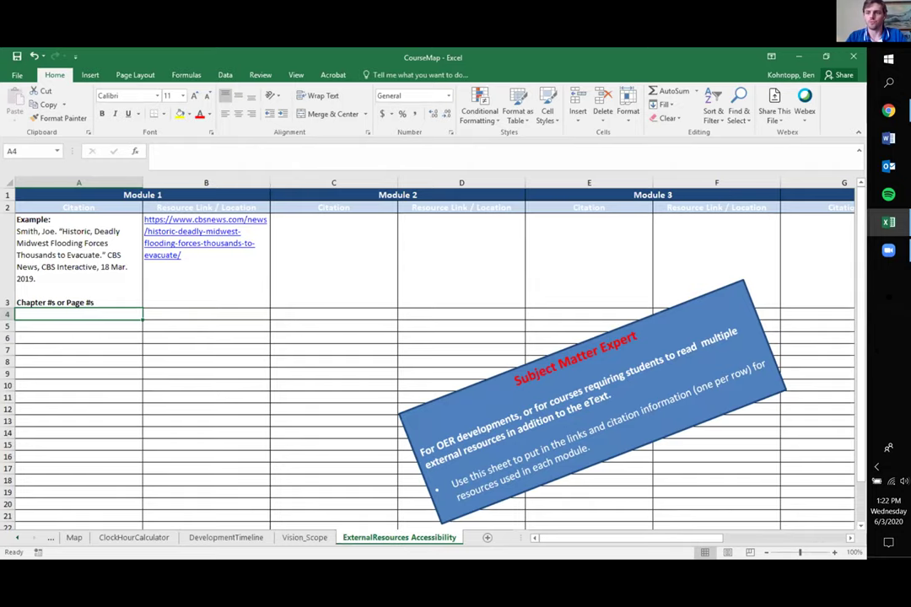
mouse_move(884, 223)
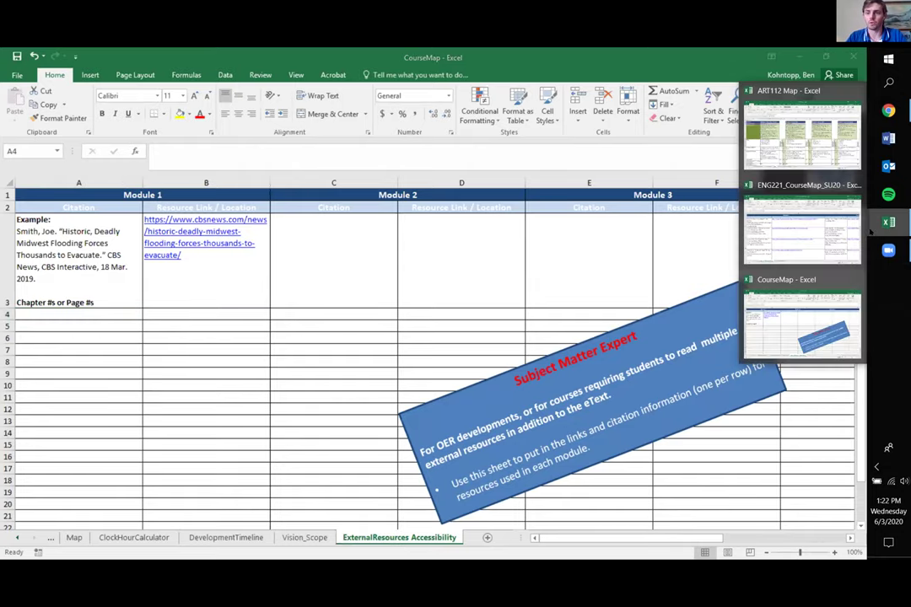
left_click(859, 226)
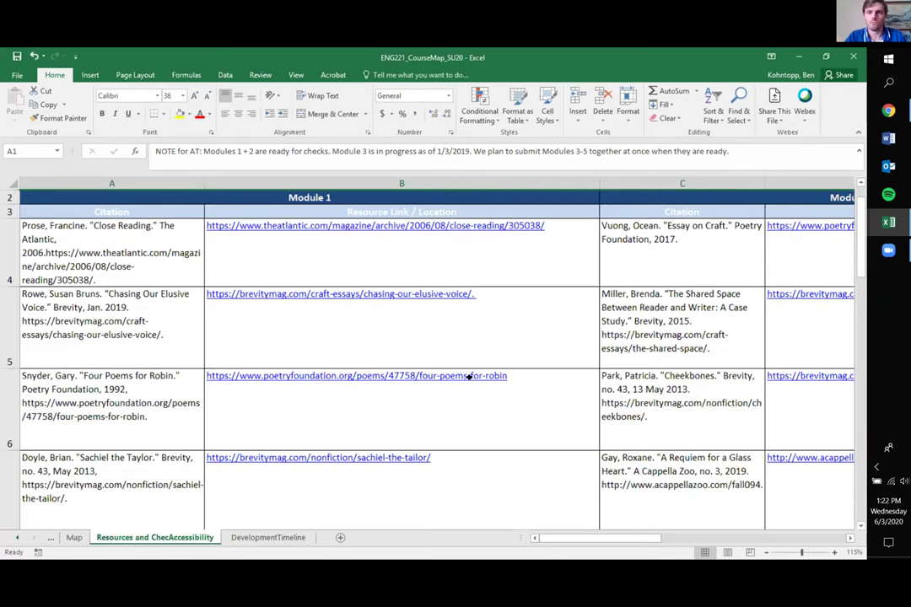
scroll(469, 377, "up", 1)
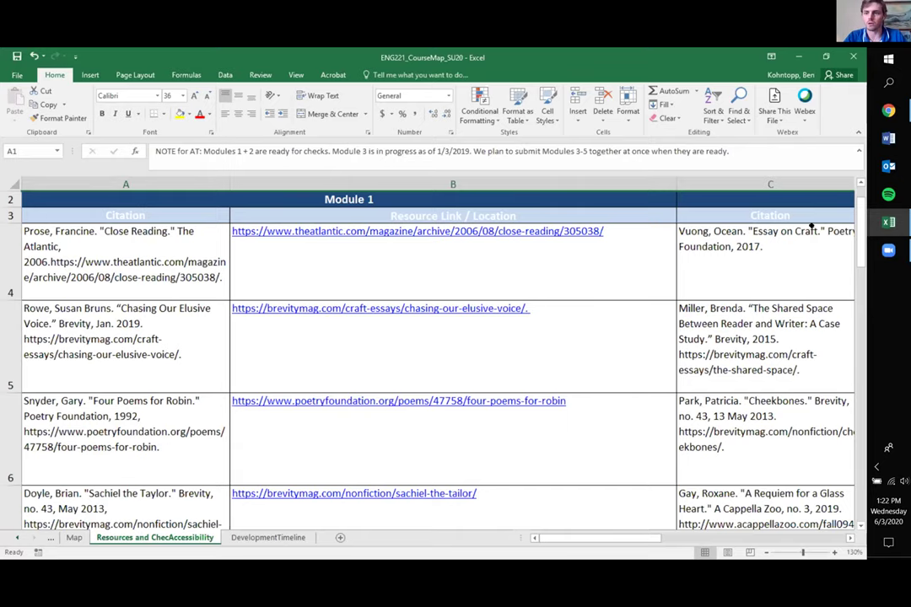
right_click(889, 223)
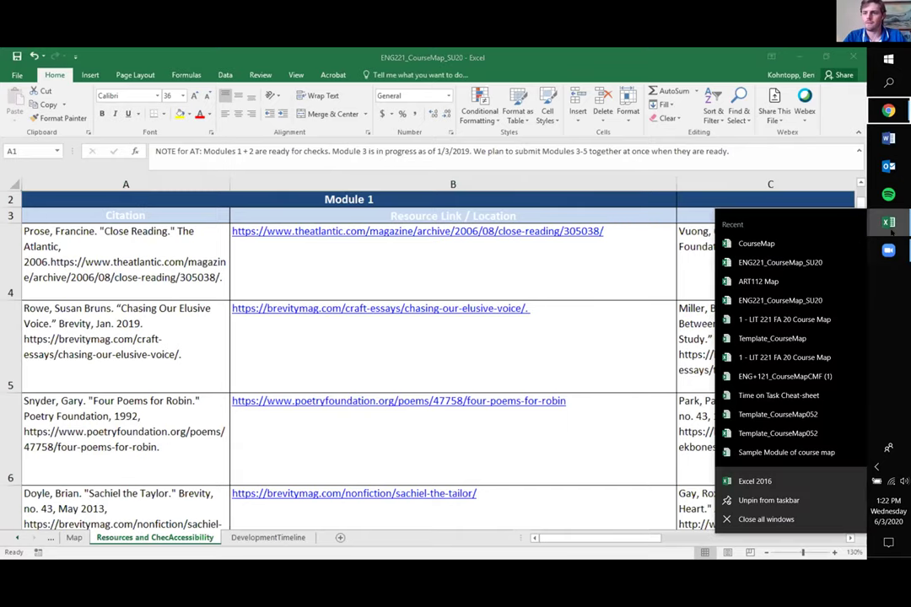
- Bring the ENG221_CourseMap_SU20 workbook to the front from the CourseMap workbook
left_click(756, 243)
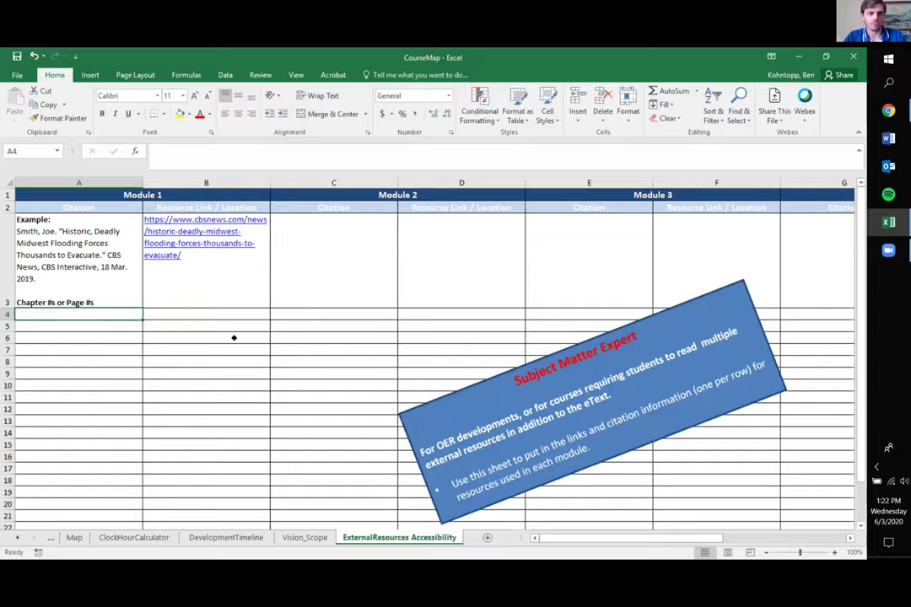
scroll(234, 334, "up", 3)
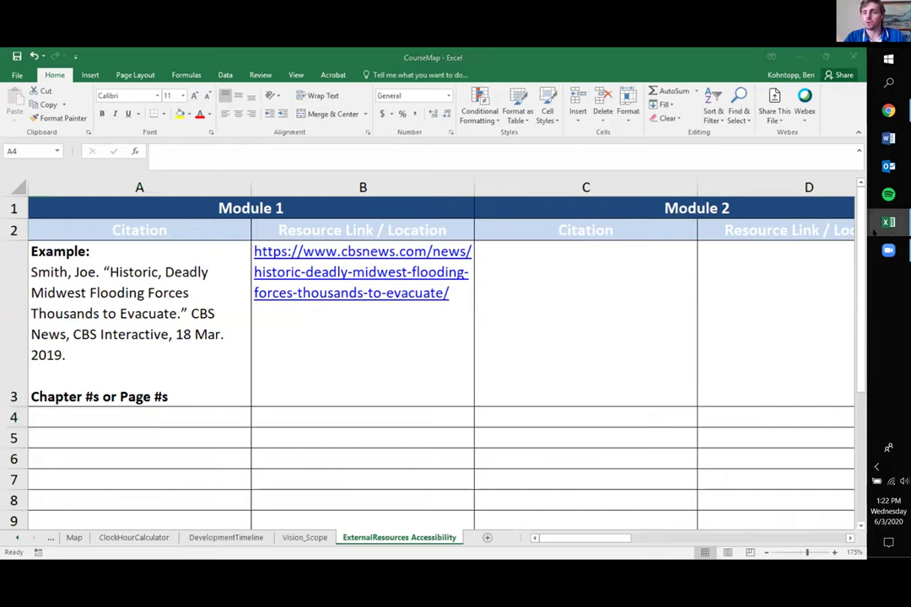
mouse_move(885, 224)
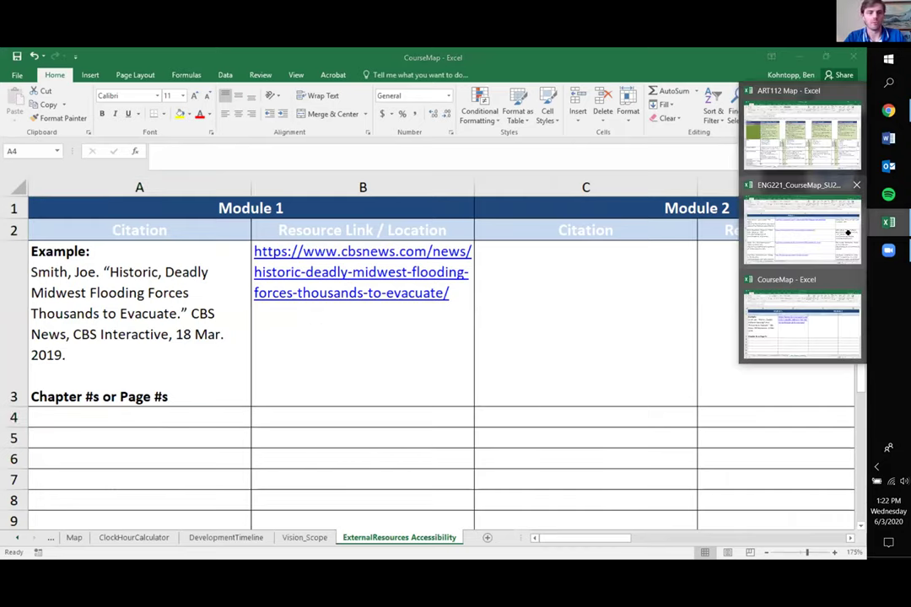
left_click(847, 233)
- Browse ENG221's poem citations and web links, then bring the ART112 Map workbook forward
scroll(177, 243, "up", 3)
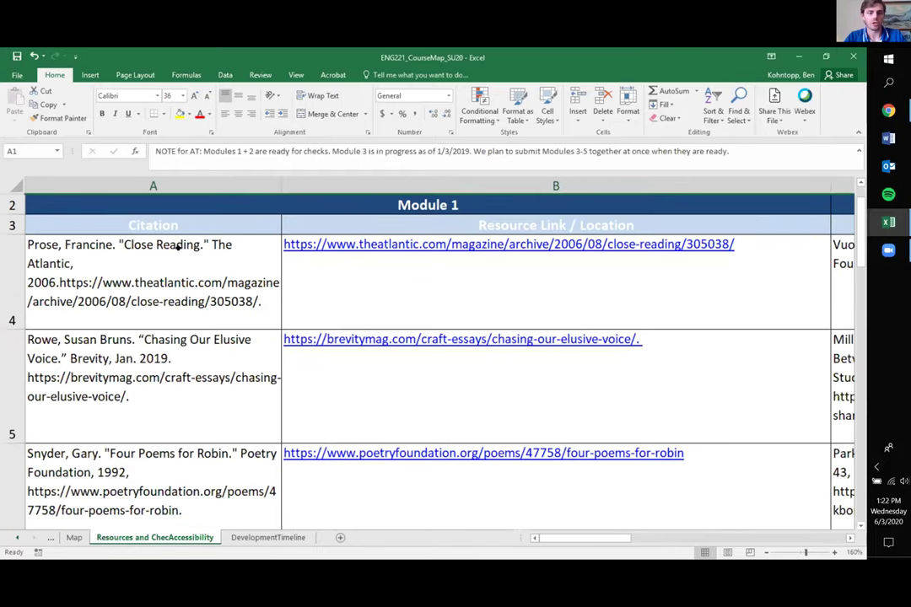
mouse_move(877, 222)
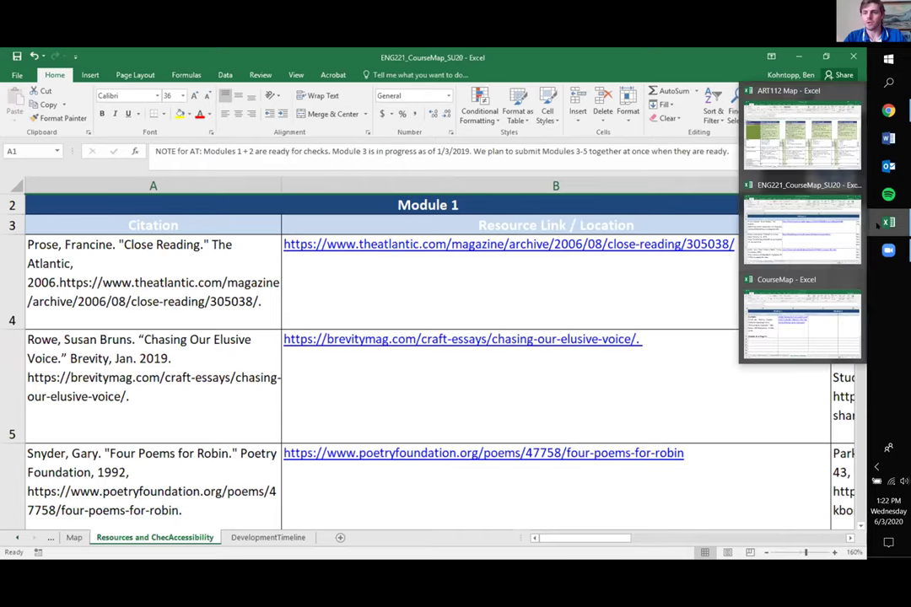
left_click(510, 273)
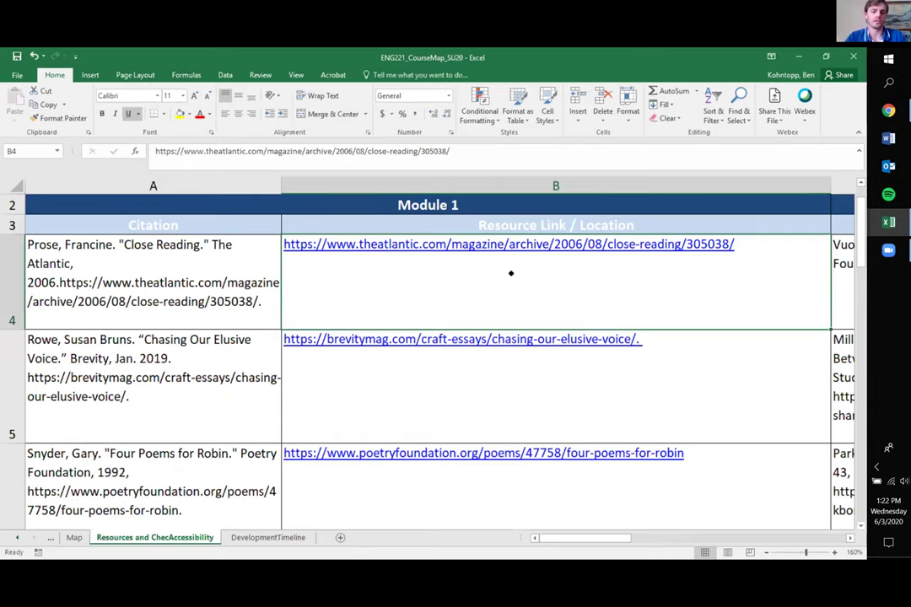
scroll(424, 297, "down", 1)
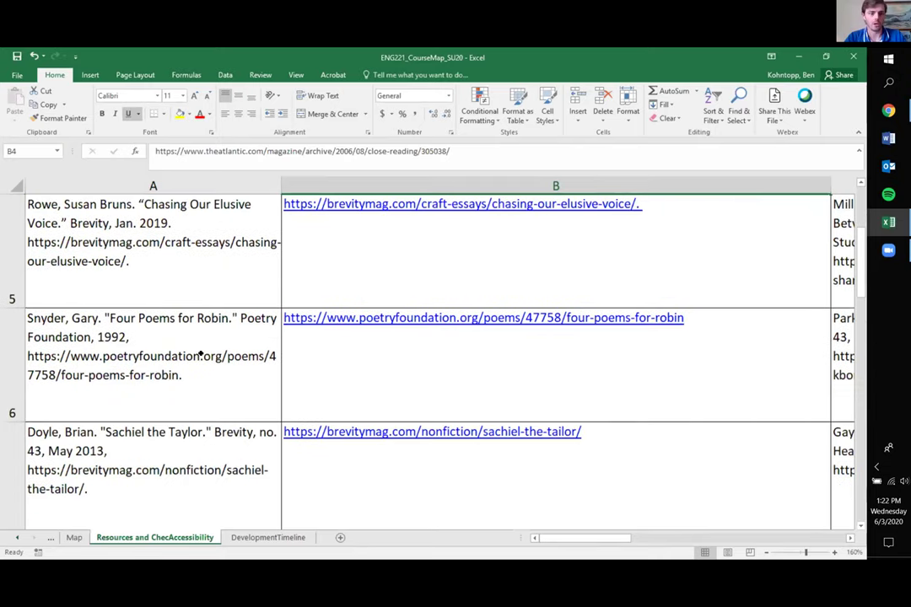
scroll(200, 347, "down", 3)
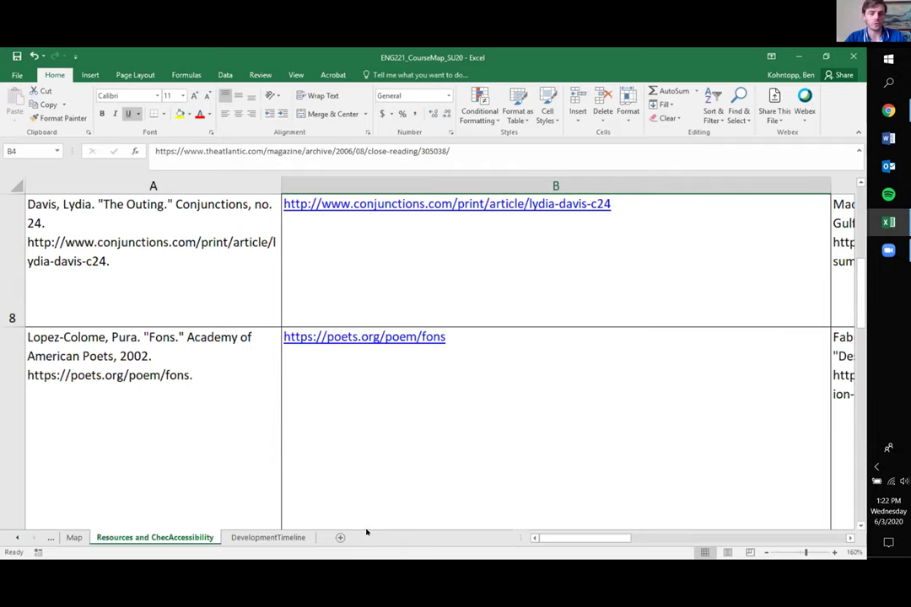
left_click_drag(552, 539, 632, 541)
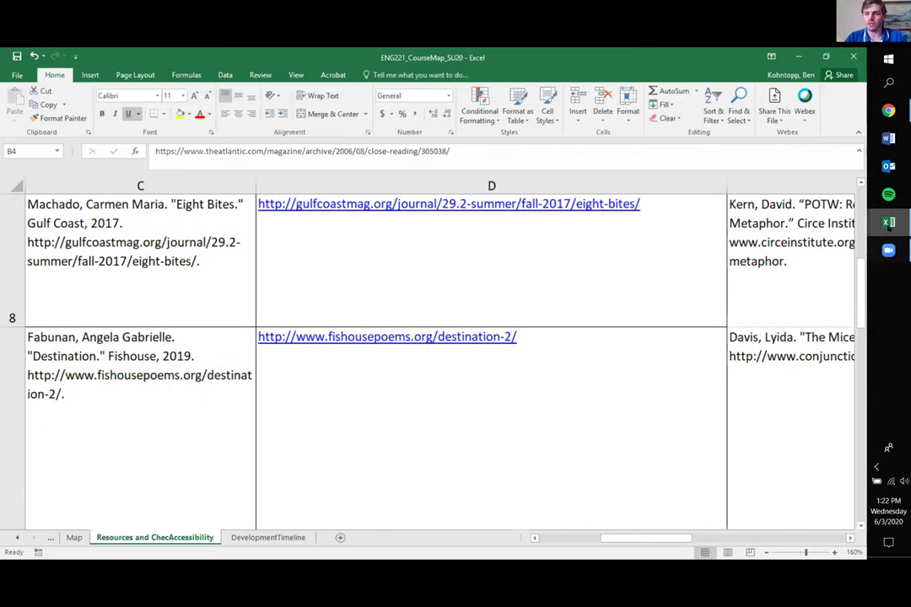
mouse_move(888, 222)
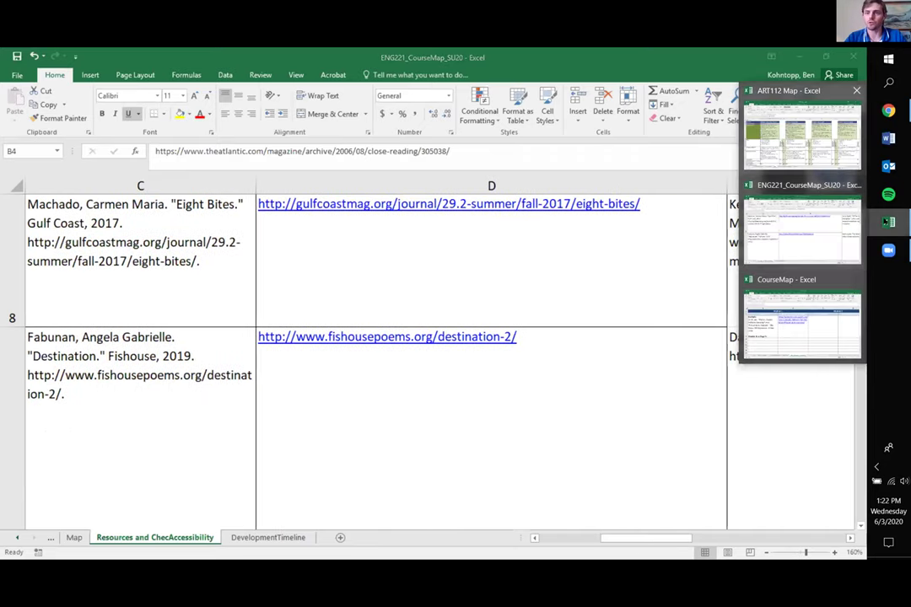
left_click(801, 135)
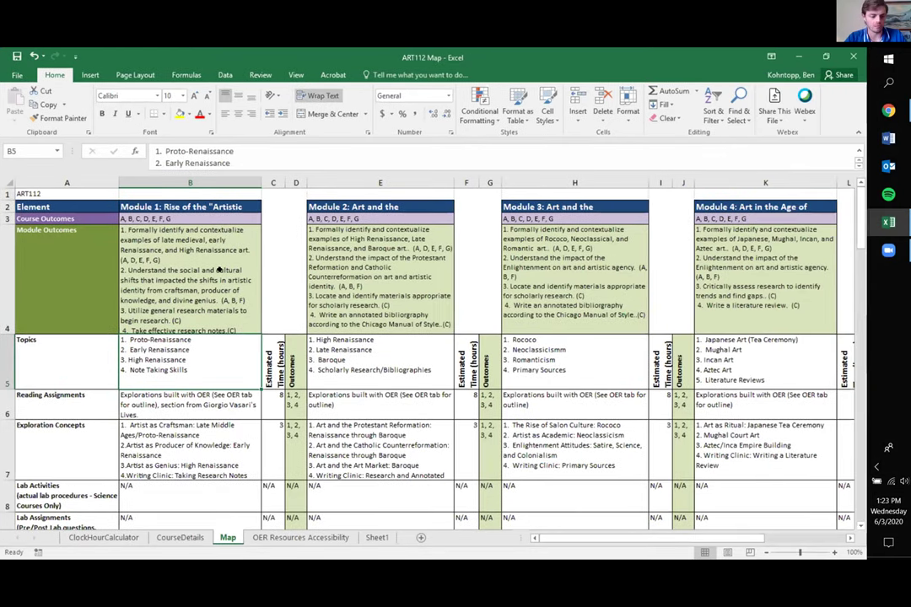
- On ART112's CourseDetails sheet, select B13:B20 holding the description and outcomes A–G
scroll(218, 270, "up", 3)
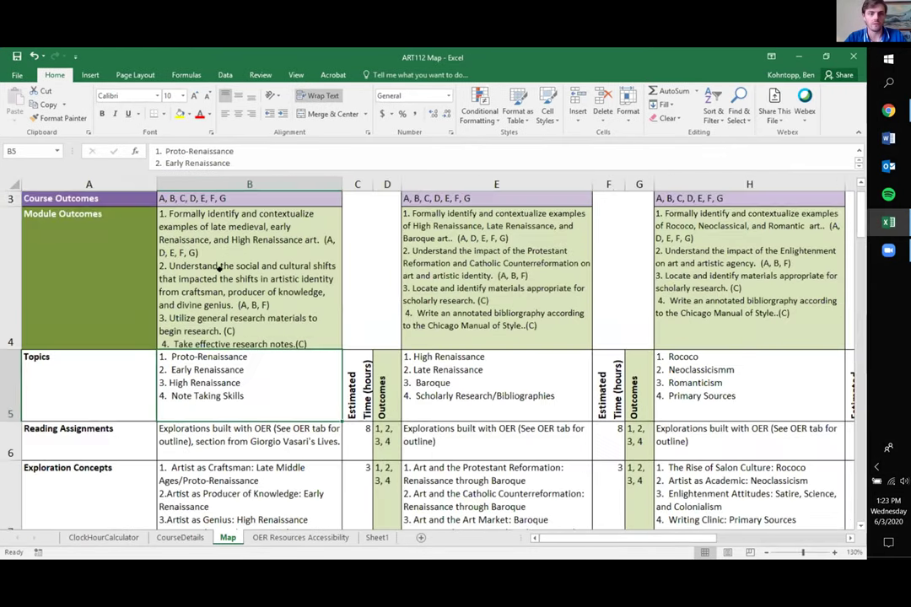
scroll(539, 531, "left", 1)
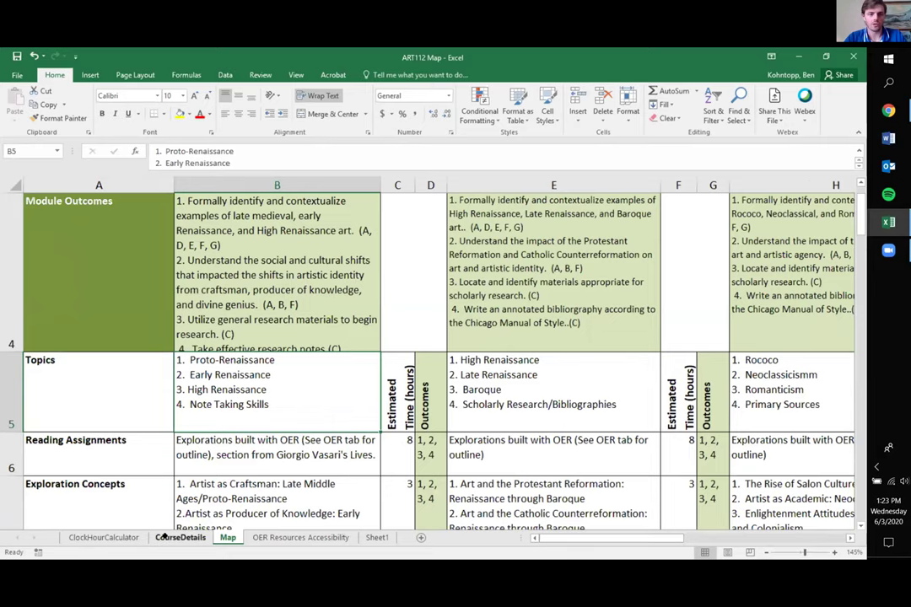
left_click(177, 537)
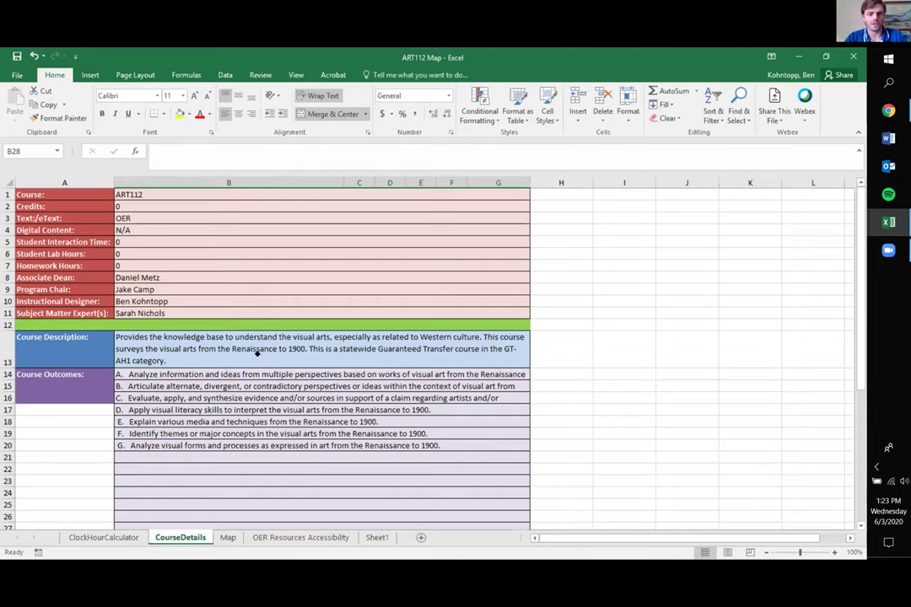
left_click_drag(257, 353, 260, 433)
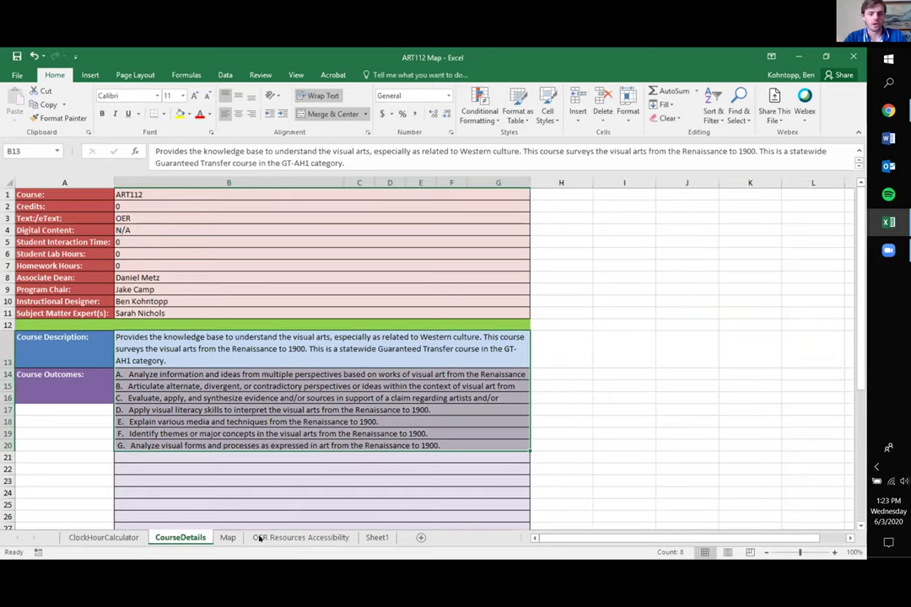
scroll(246, 438, "up", 4, "ctrl")
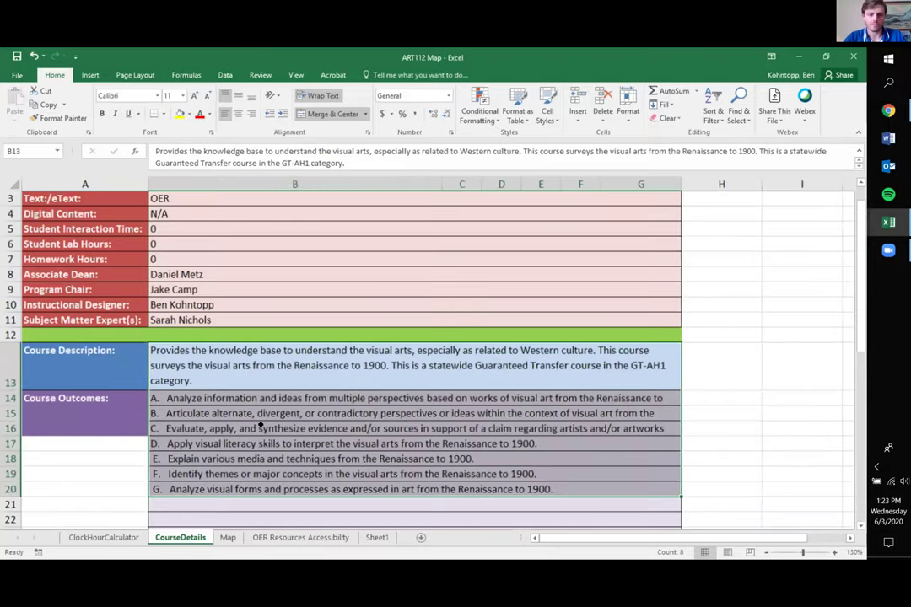
scroll(270, 487, "up", 1, "ctrl")
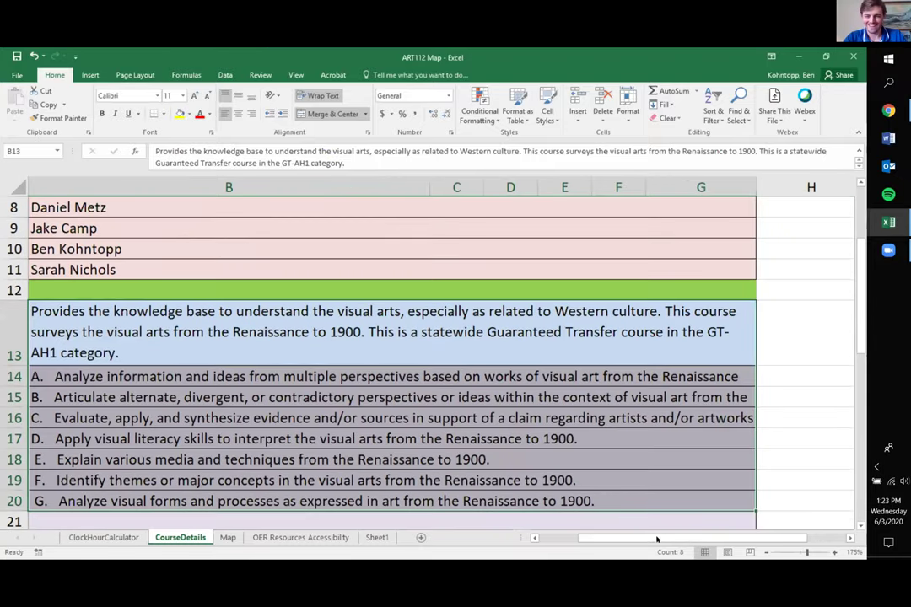
scroll(474, 431, "left", 1)
scroll(482, 417, "up", 1)
scroll(443, 371, "down", 1)
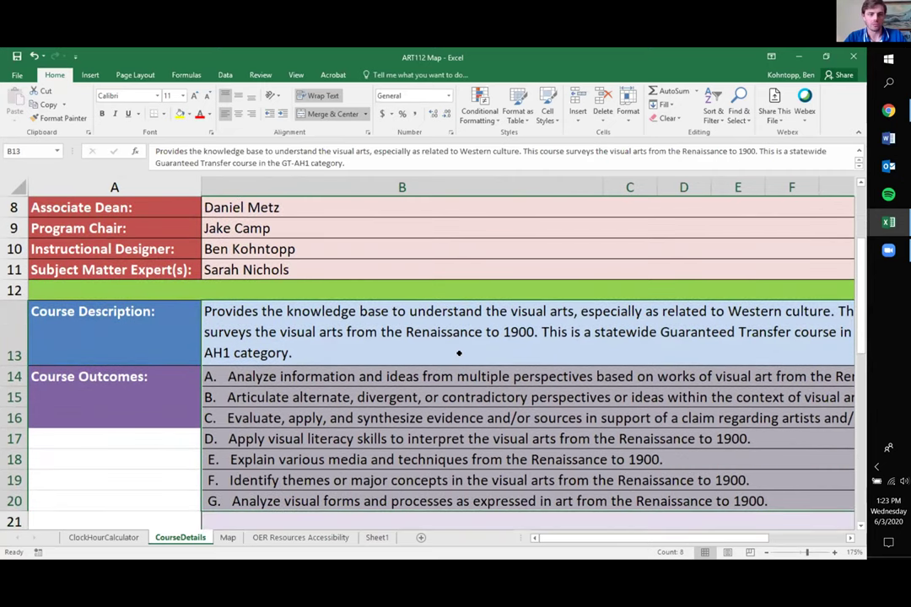
- Review rows 1–12 of ART112's Map sheet: module outcomes, topics and exploration concepts
left_click(226, 537)
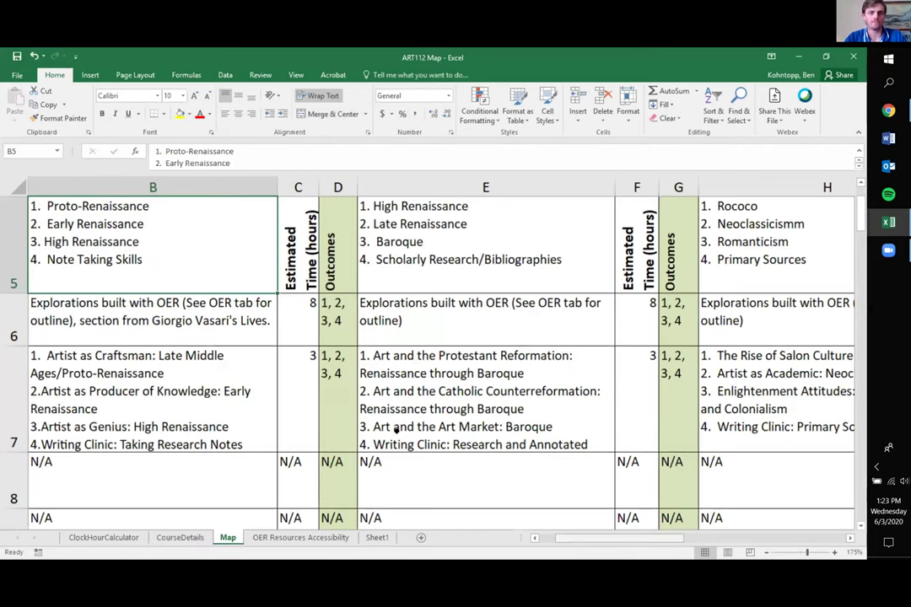
scroll(396, 430, "up", 2)
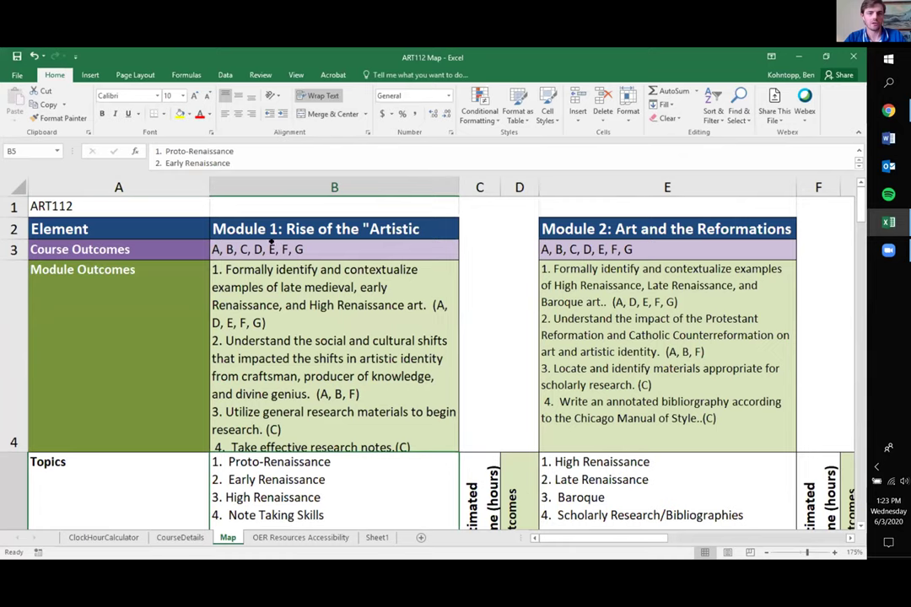
scroll(271, 281, "down", 1)
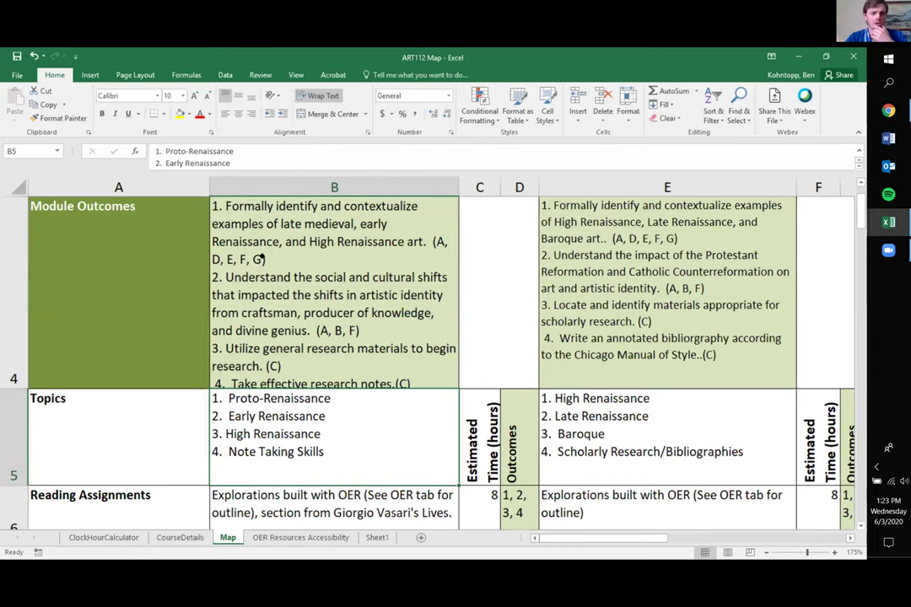
scroll(270, 271, "down", 1)
scroll(270, 270, "up", 1)
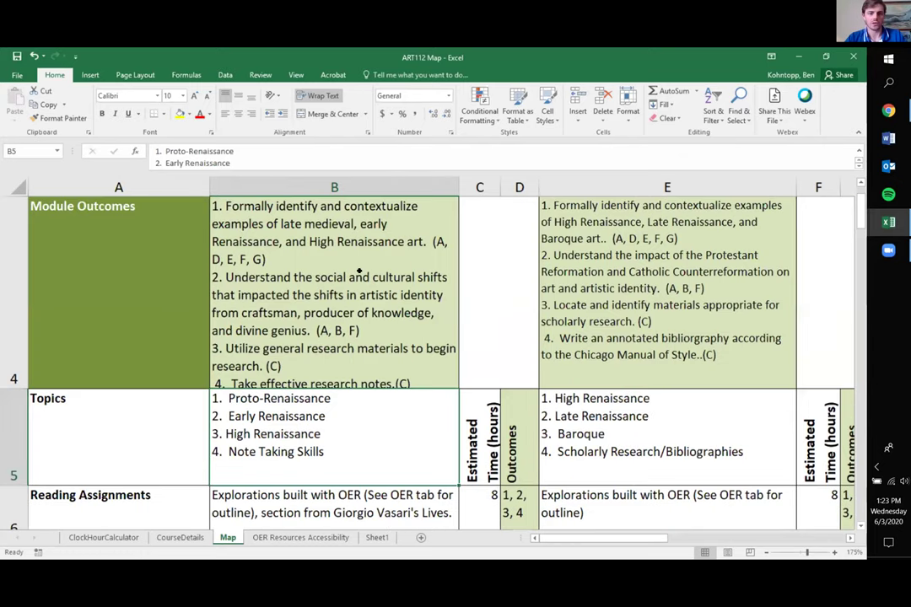
scroll(262, 278, "up", 1)
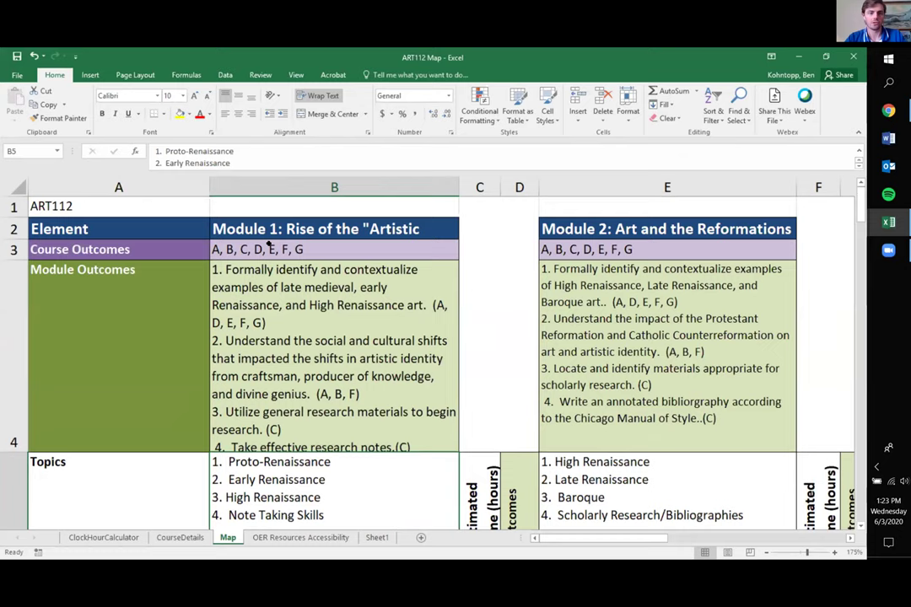
scroll(268, 288, "down", 1)
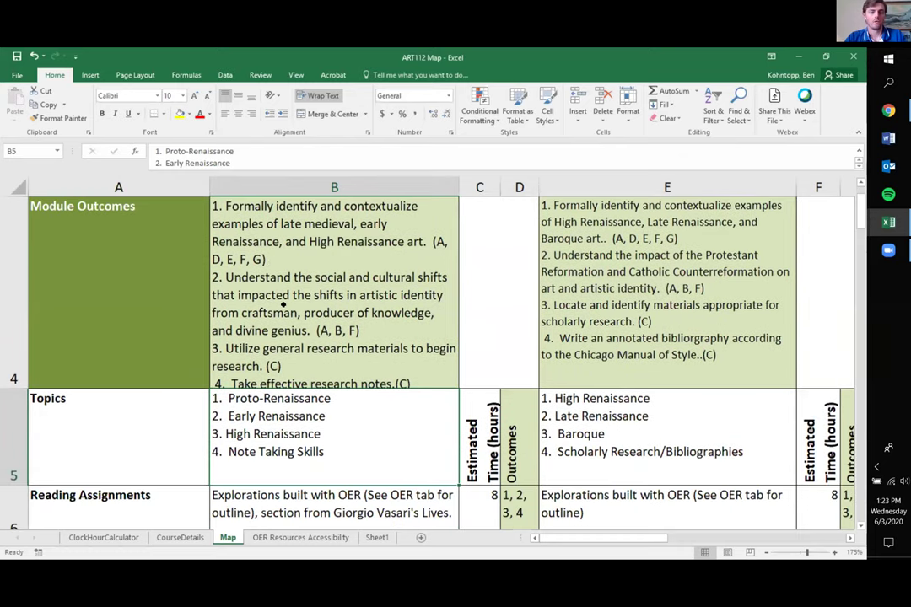
scroll(282, 320, "down", 1)
scroll(263, 392, "up", 1)
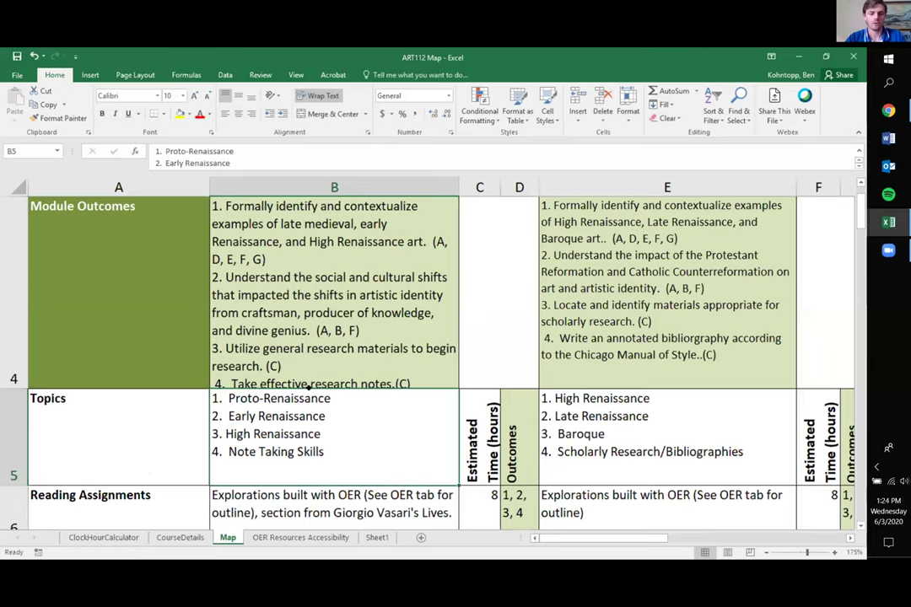
scroll(261, 333, "down", 3)
scroll(286, 338, "up", 3)
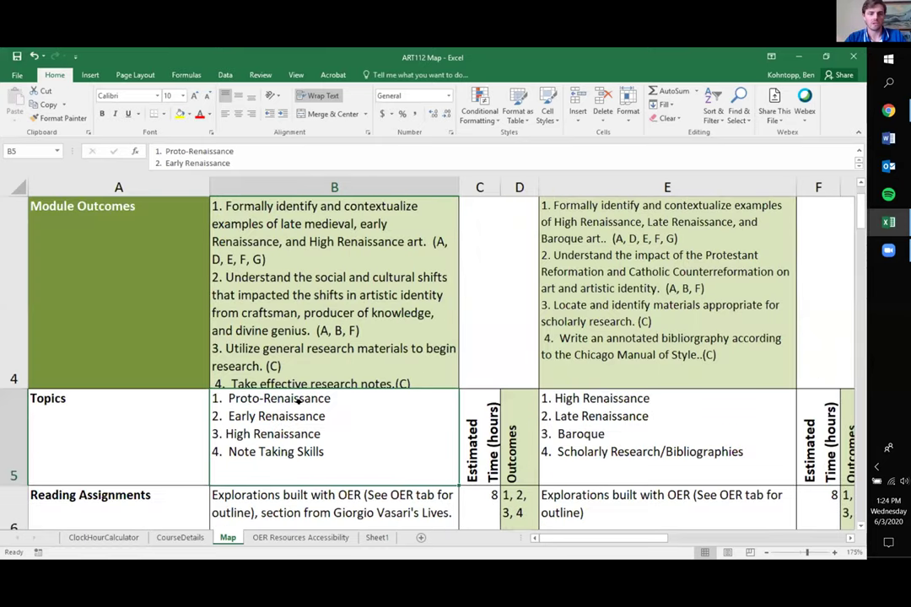
scroll(387, 408, "down", 1)
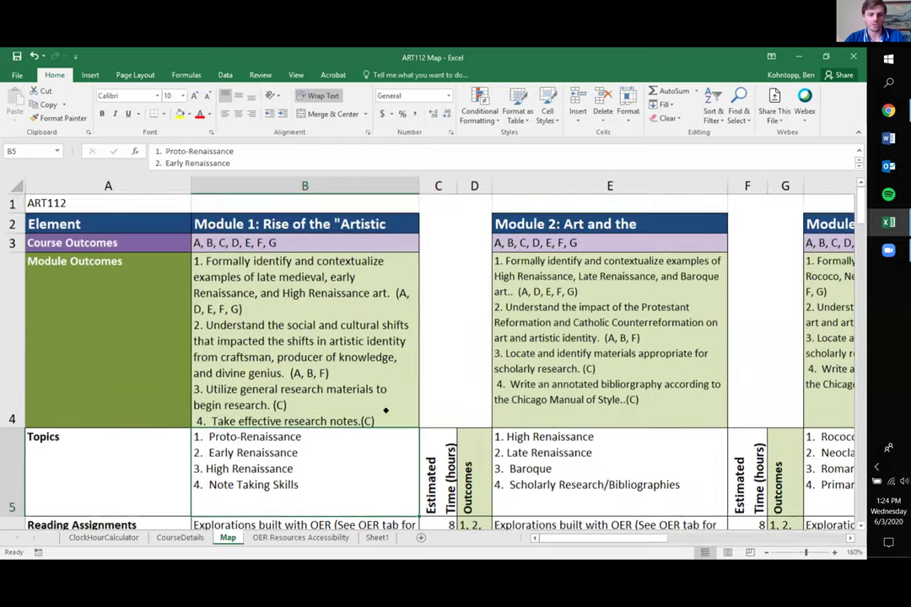
scroll(383, 410, "down", 2)
scroll(384, 410, "down", 1)
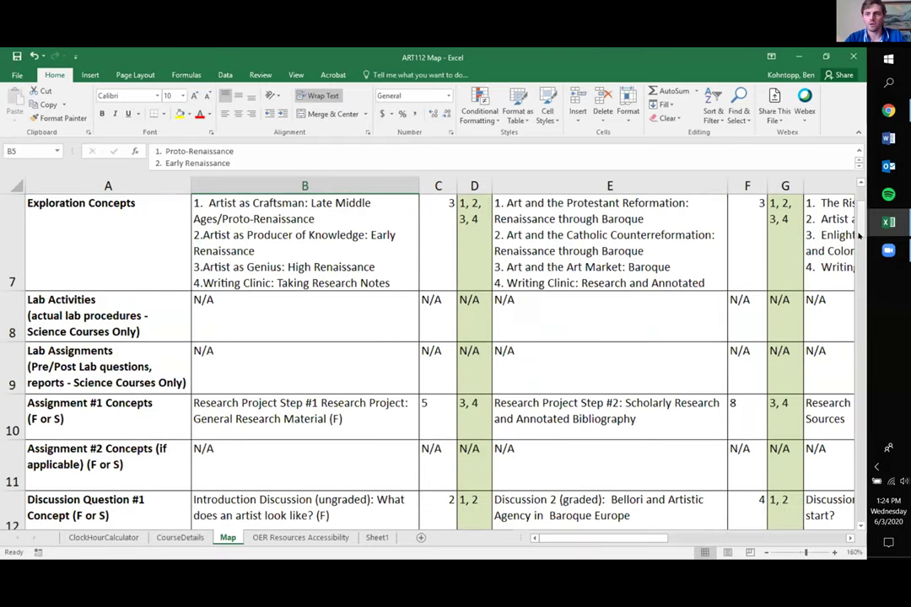
scroll(858, 238, "up", 1)
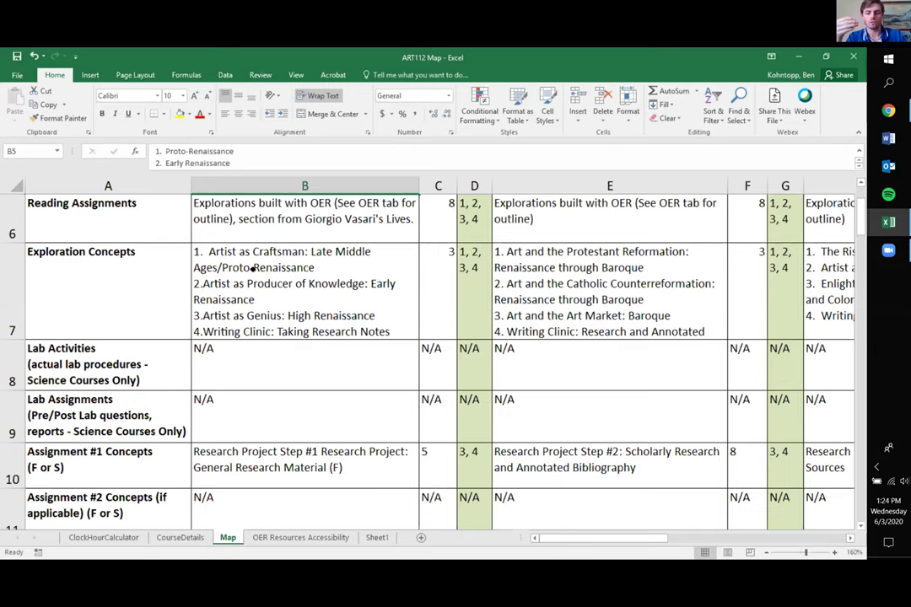
scroll(252, 268, "up", 2)
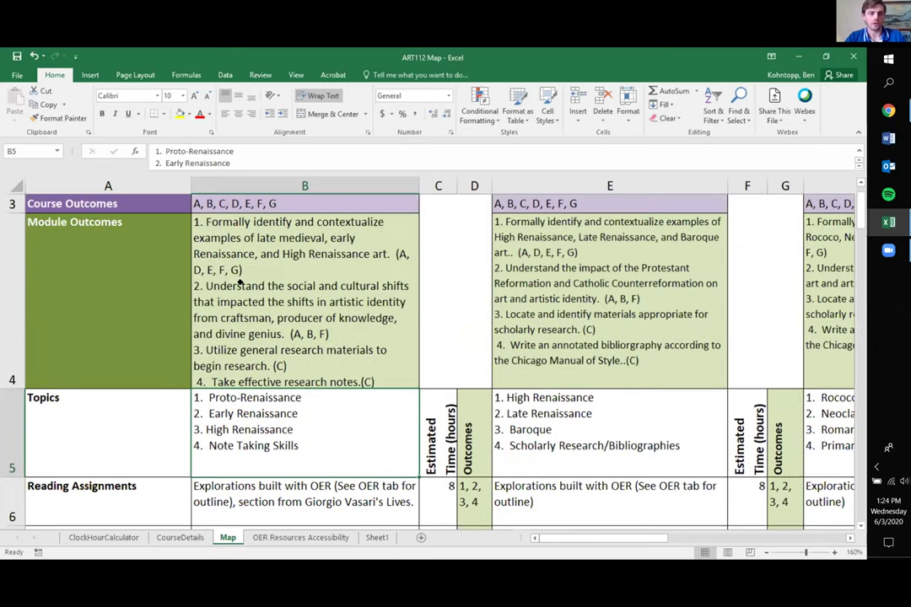
scroll(240, 286, "down", 2)
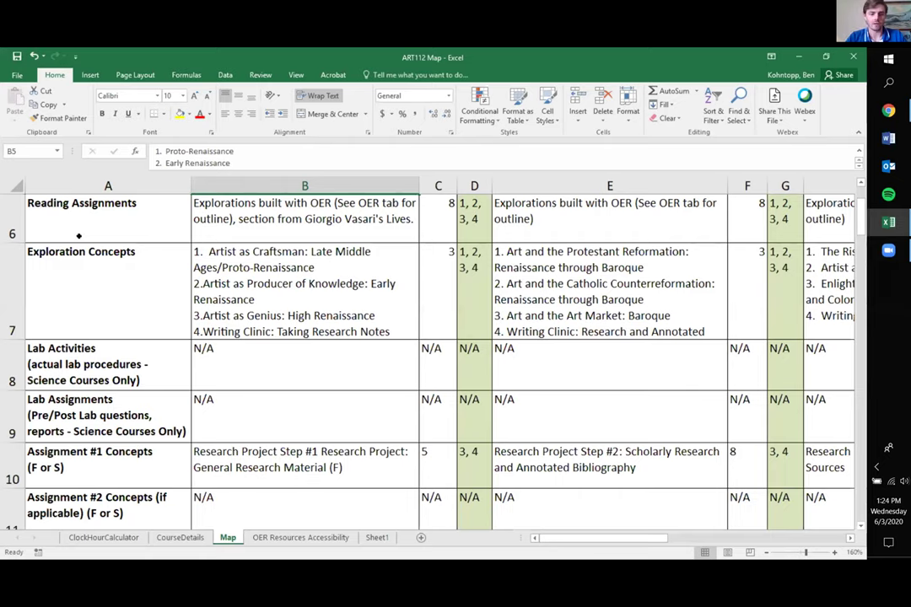
scroll(246, 349, "up", 2)
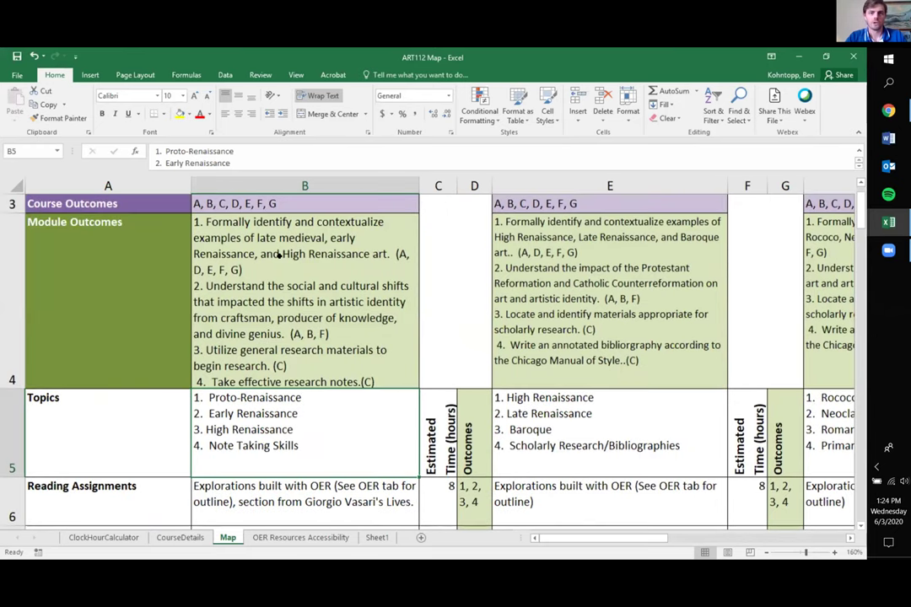
scroll(227, 350, "up", 1)
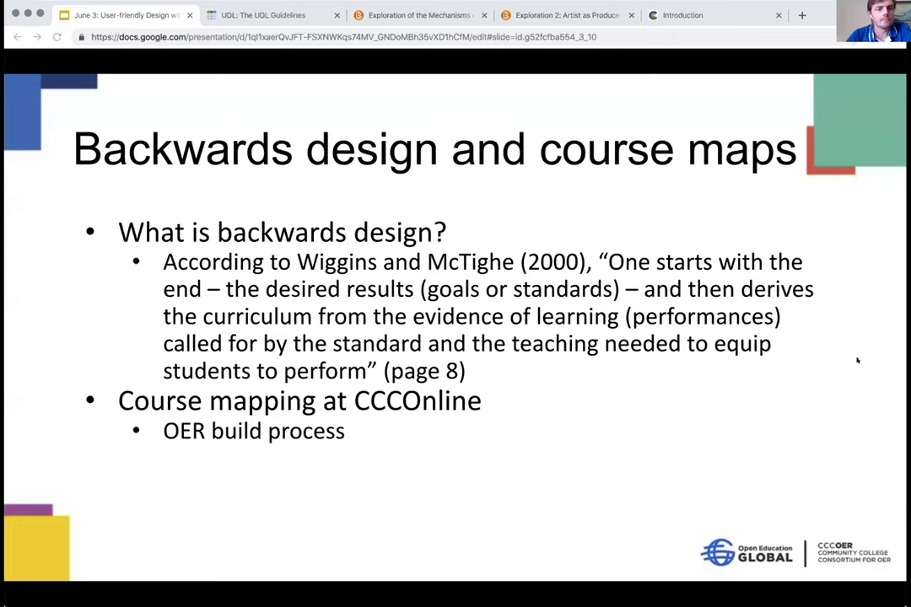
- Go back to the Google Slides deck at the 'Backwards design and course maps' slide
left_click(527, 20)
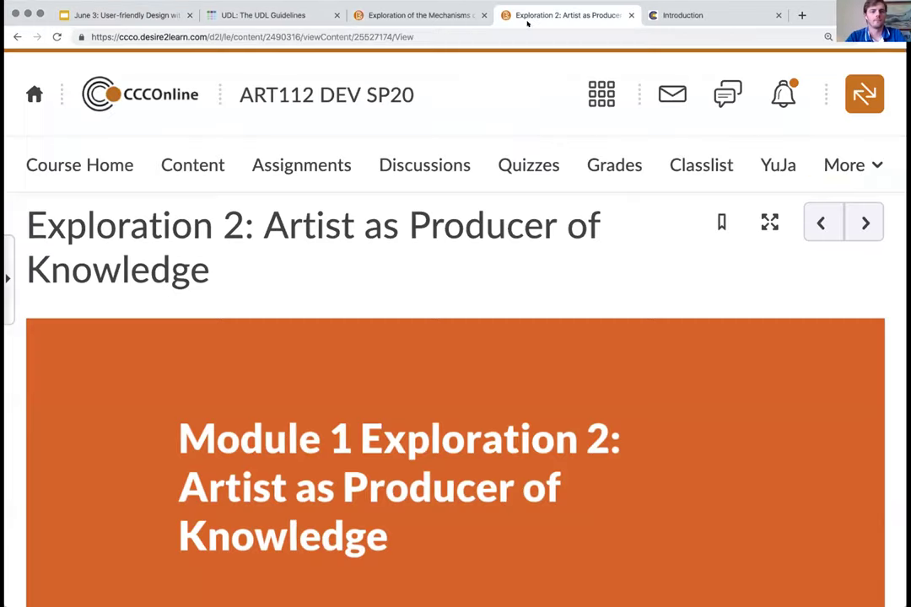
left_click(116, 14)
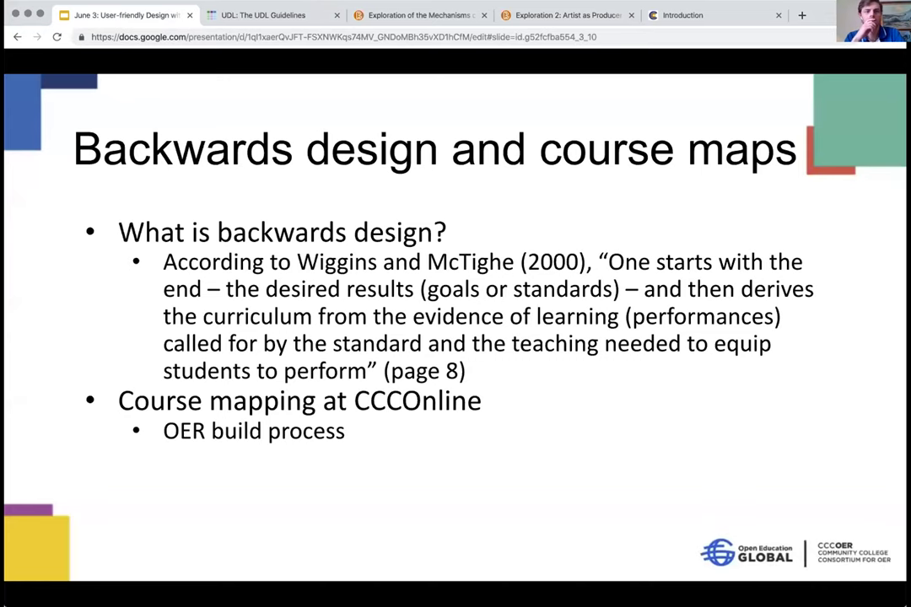